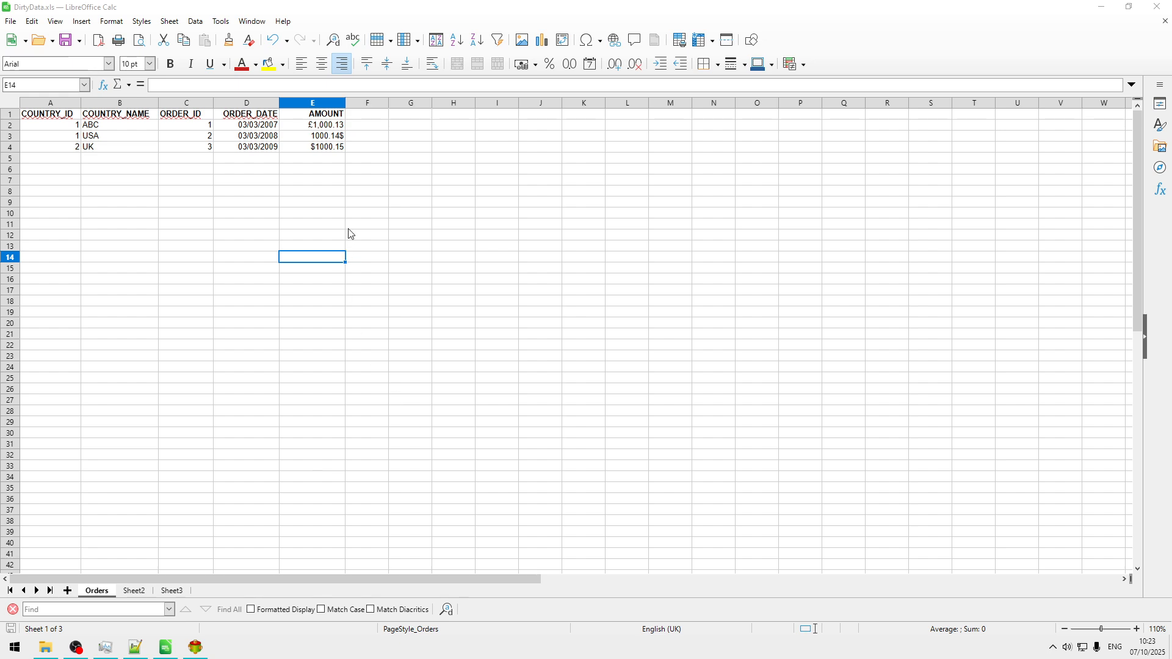
Examine the currency formatting of the AMOUNT values in cells E2 to E4 of the Orders sheet, and close the workbook.
click(322, 128)
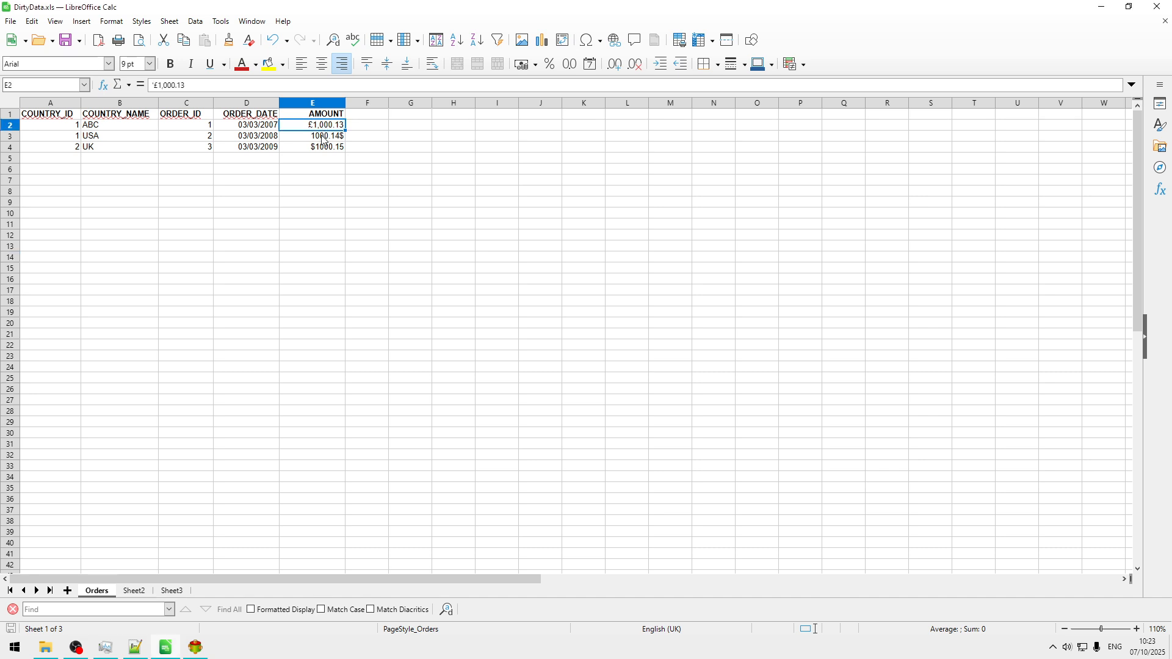
click(318, 159)
click(328, 141)
click(324, 129)
click(326, 147)
click(328, 140)
click(328, 129)
click(326, 140)
click(327, 149)
click(328, 140)
click(329, 129)
click(328, 139)
click(334, 151)
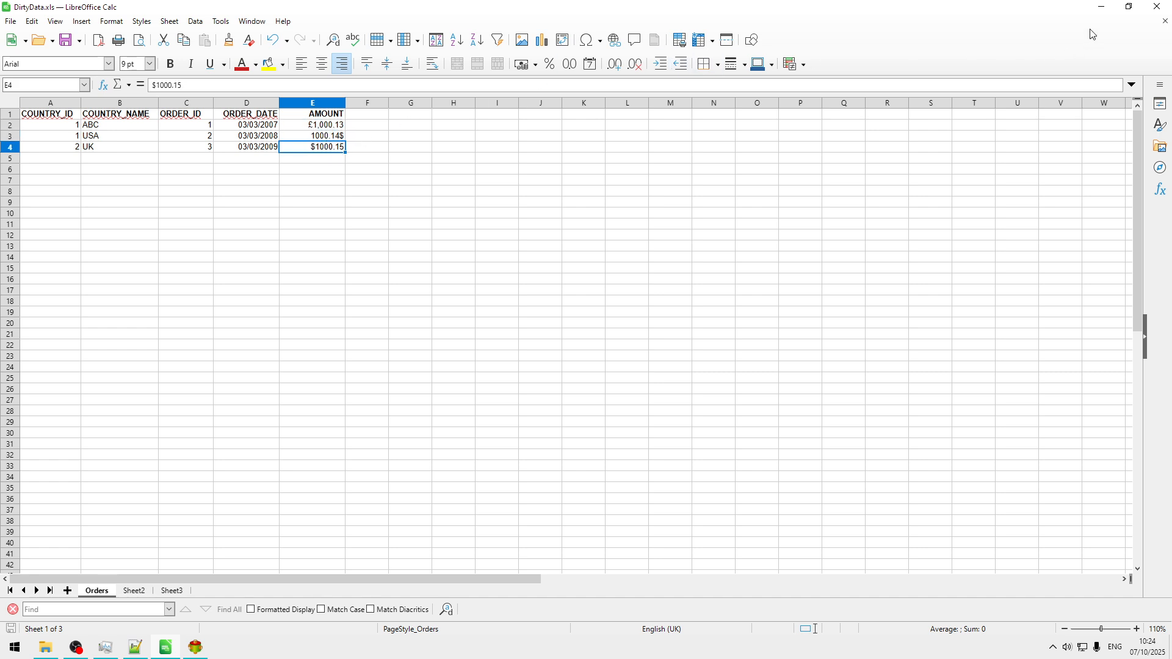
click(1157, 6)
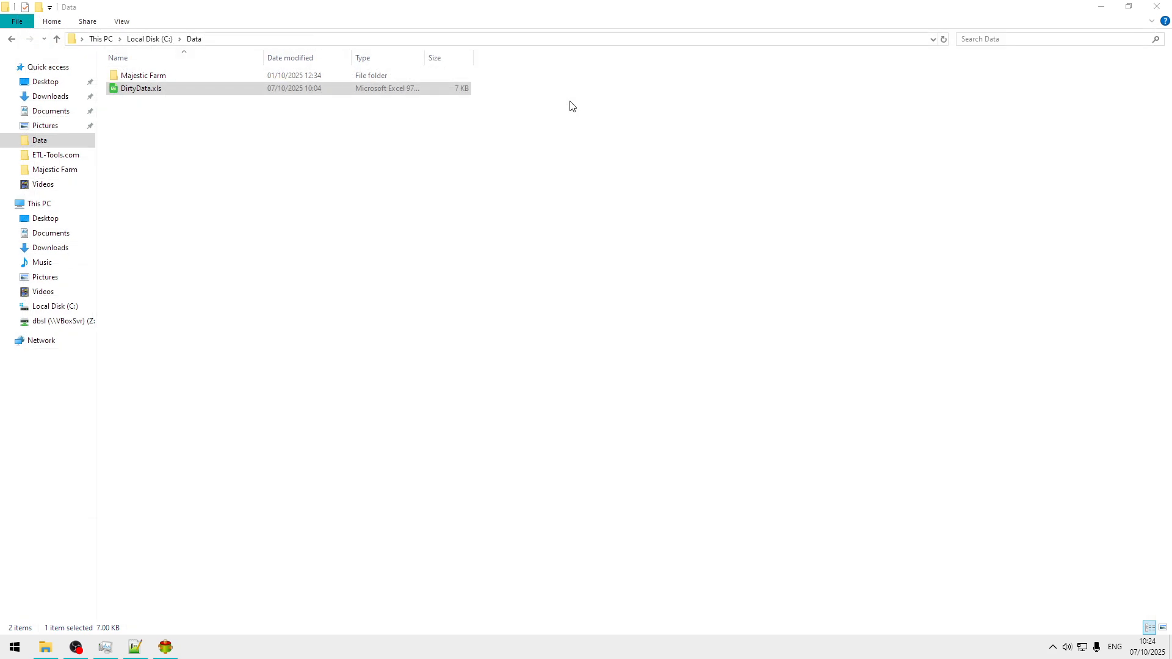
Switch to Advanced ETL Processor and create a transformation named "Transform Excel Data" in the Examples group.
click(166, 650)
click(67, 498)
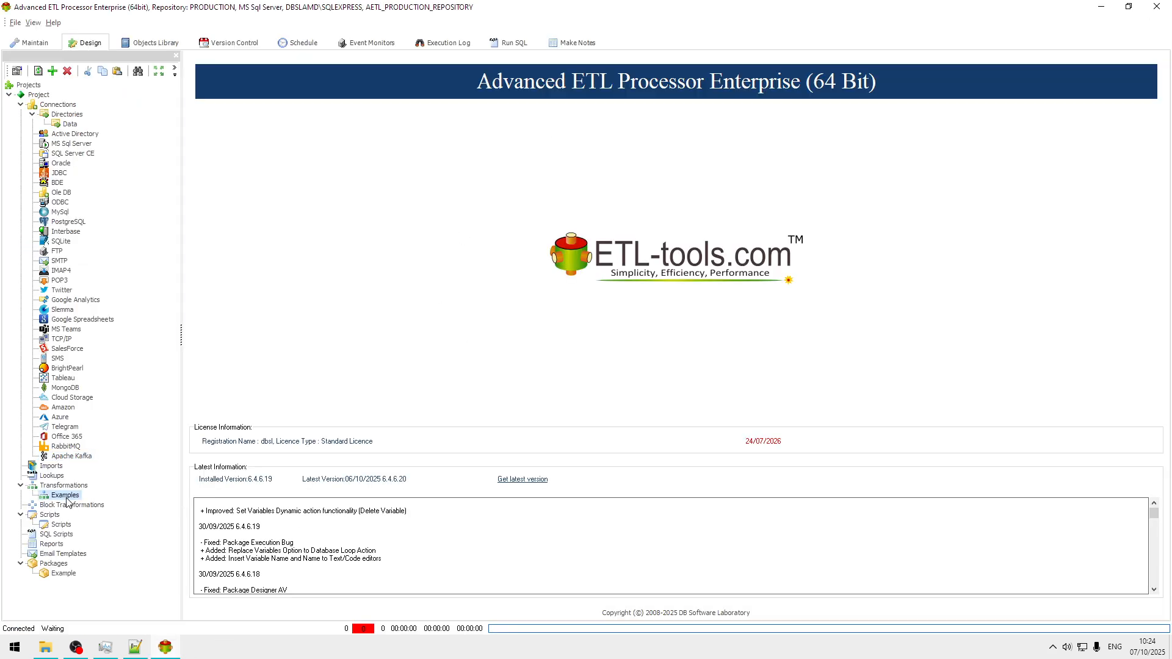
right_click(68, 501)
click(165, 140)
click(534, 307)
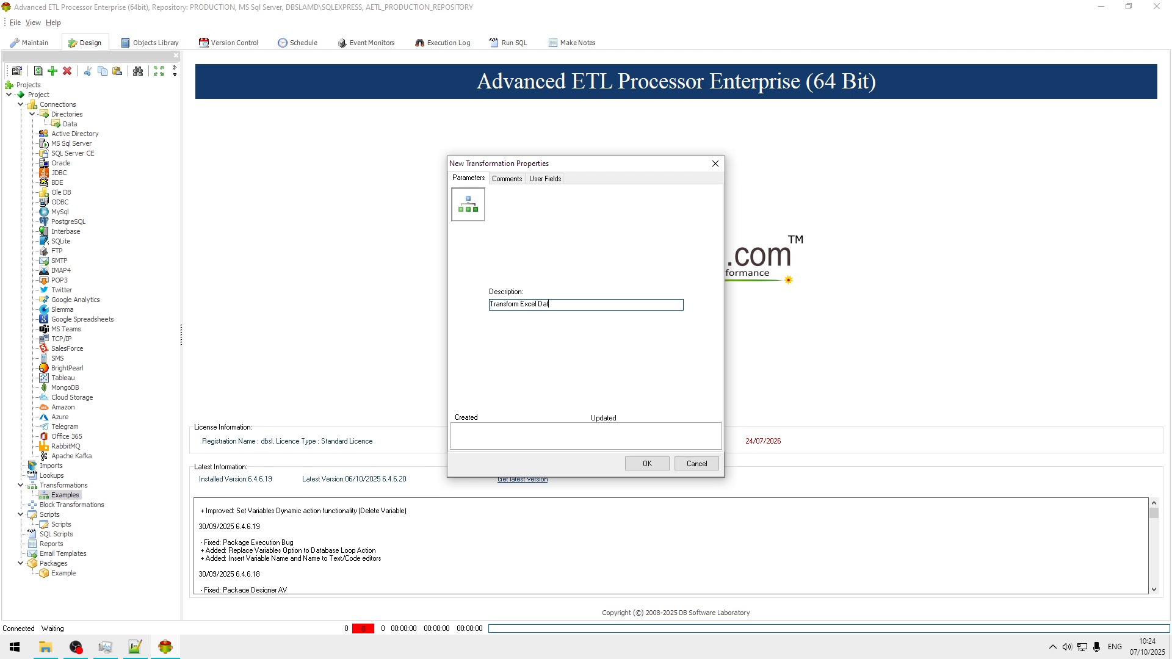
click(646, 465)
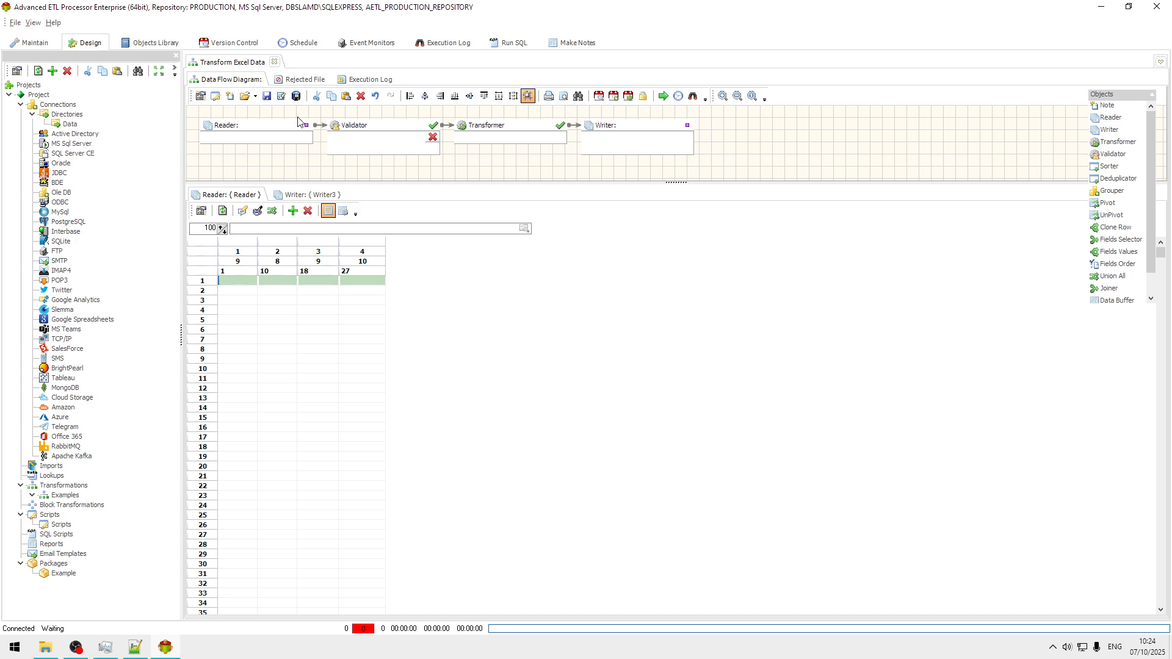
Remove the Validator from the data flow, link the Reader directly to the Transformer, and move the Transformer and Writer closer to the Reader.
click(401, 131)
key(Delete)
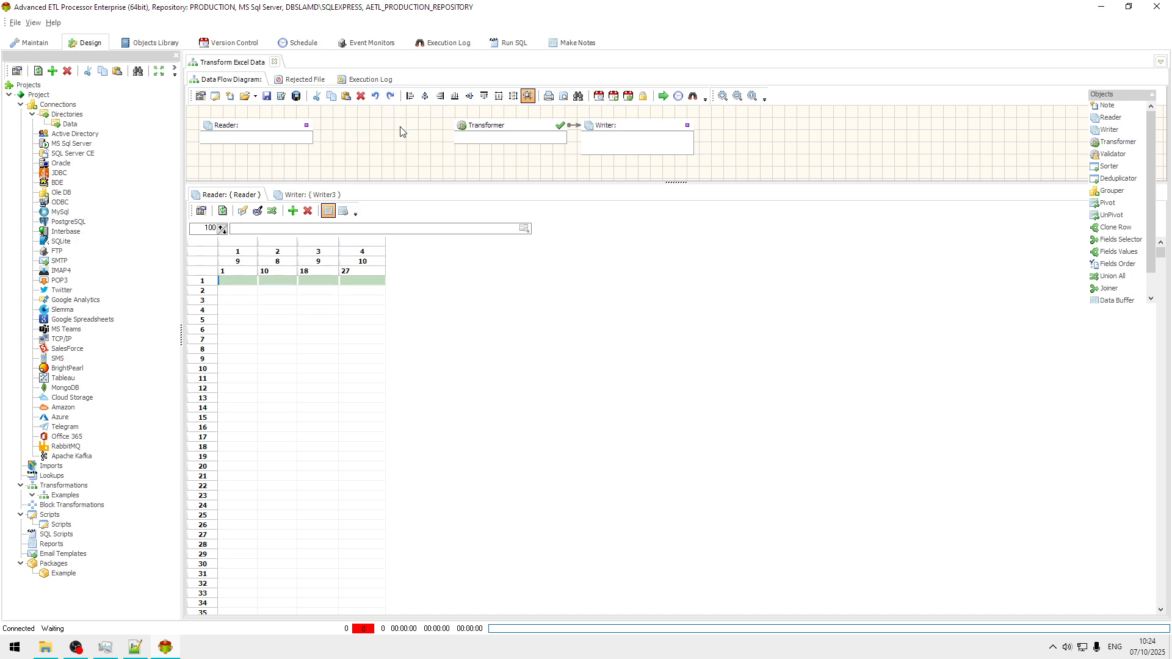
drag(306, 125, 465, 129)
drag(499, 127, 405, 131)
drag(635, 131, 596, 138)
Set the Reader's data source type to Excel File(s) with the Data connection.
double_click(257, 125)
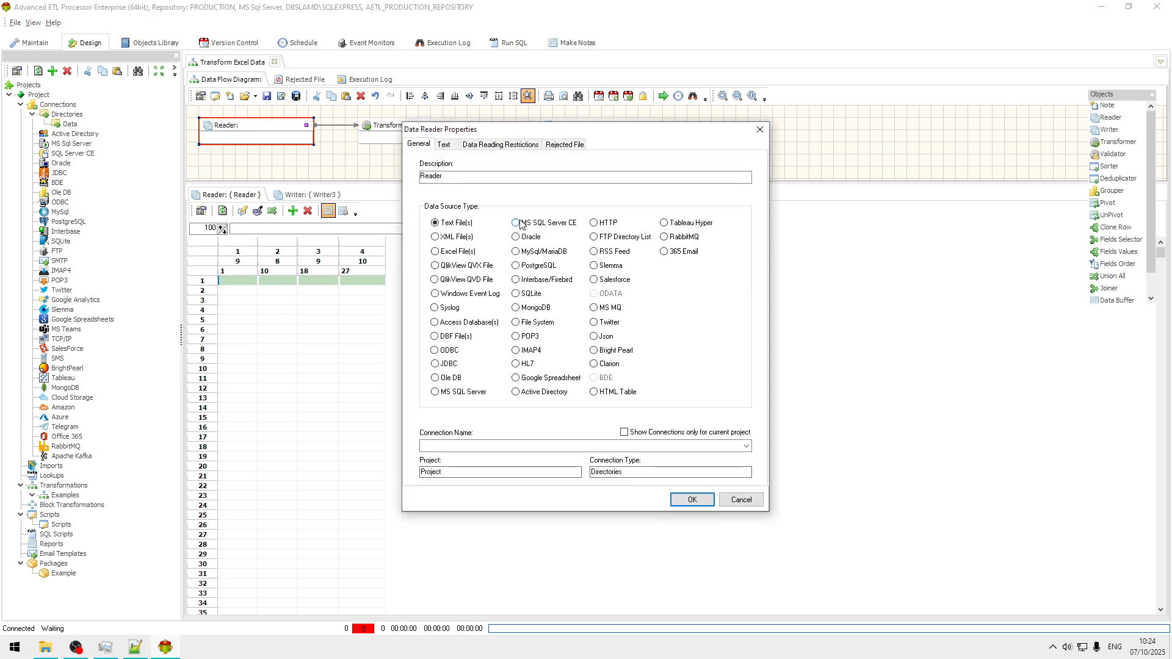
click(462, 251)
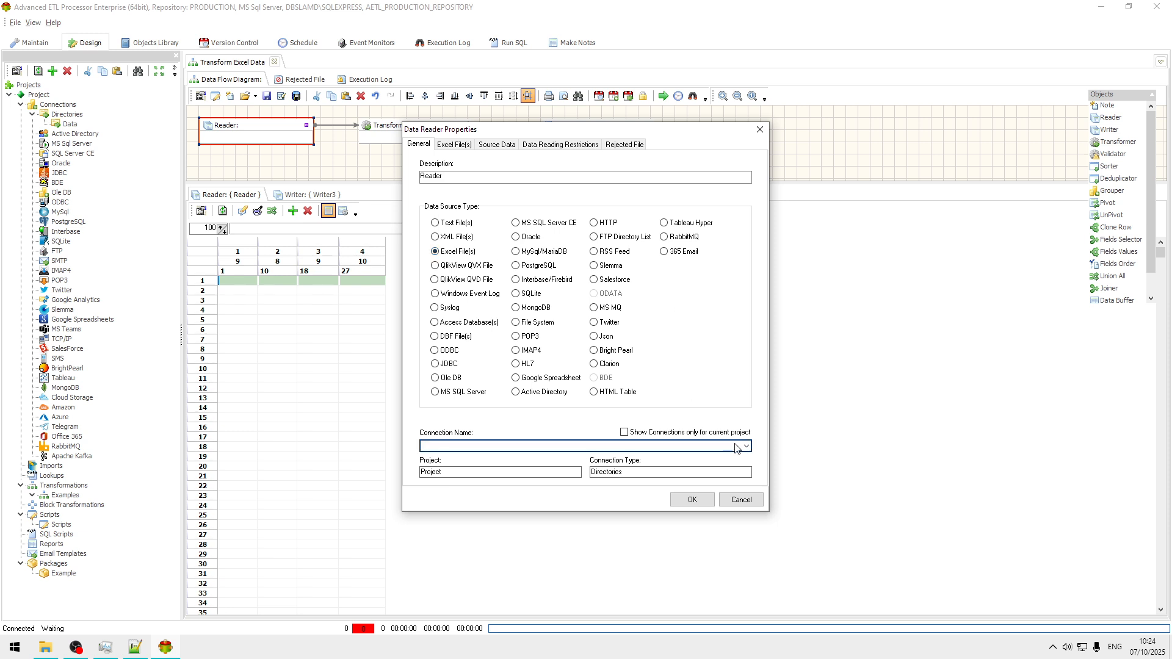
click(494, 447)
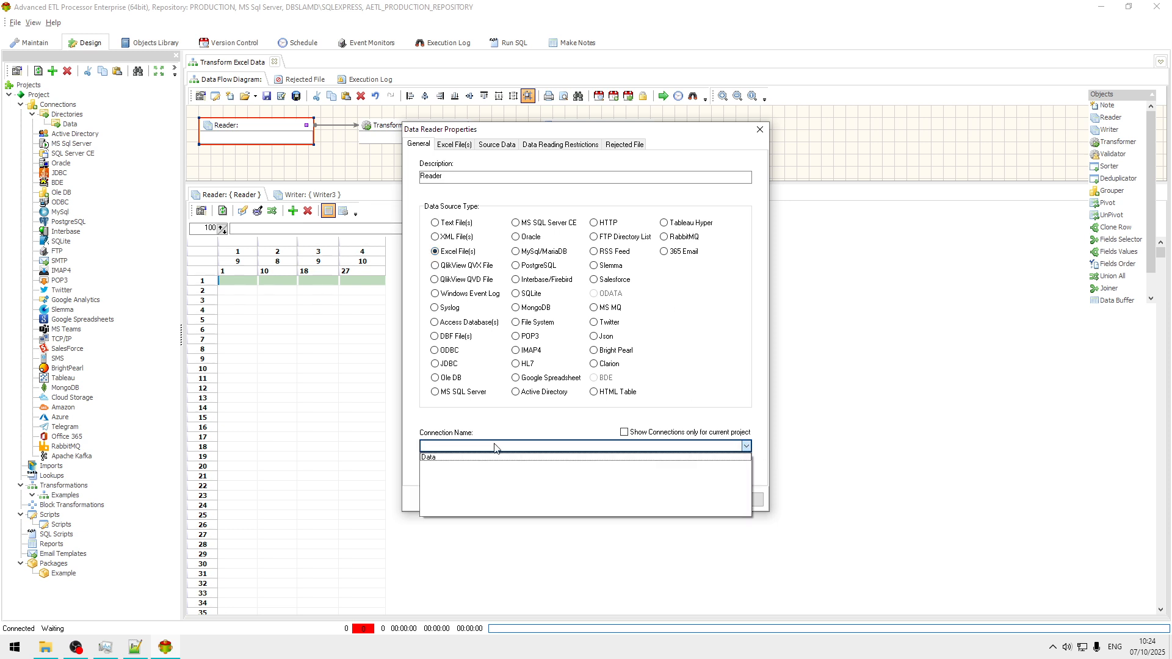
click(464, 458)
Choose DirtyData.xls as the Reader's file and its Orders sheet as the source table.
click(455, 144)
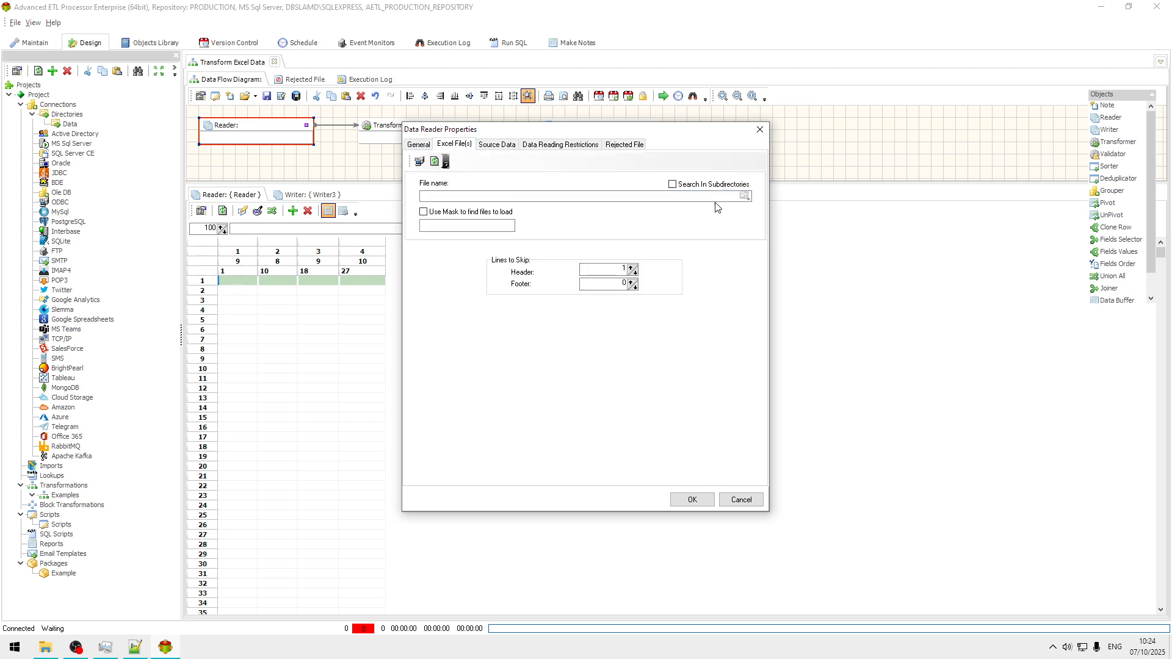
click(745, 196)
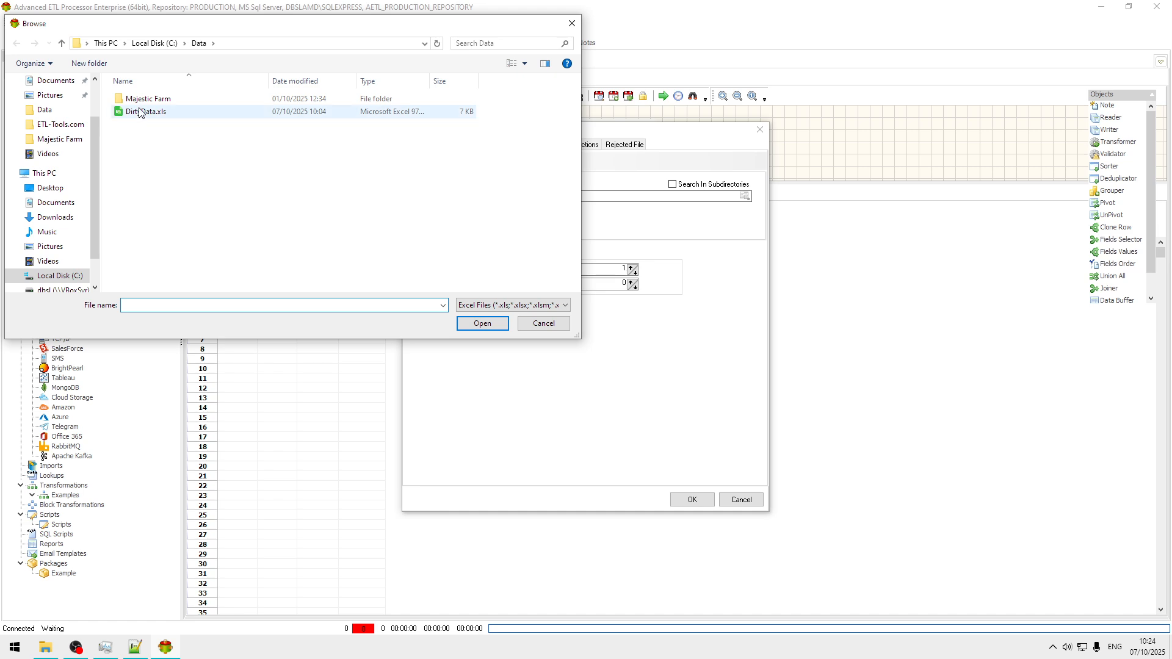
double_click(140, 112)
click(496, 144)
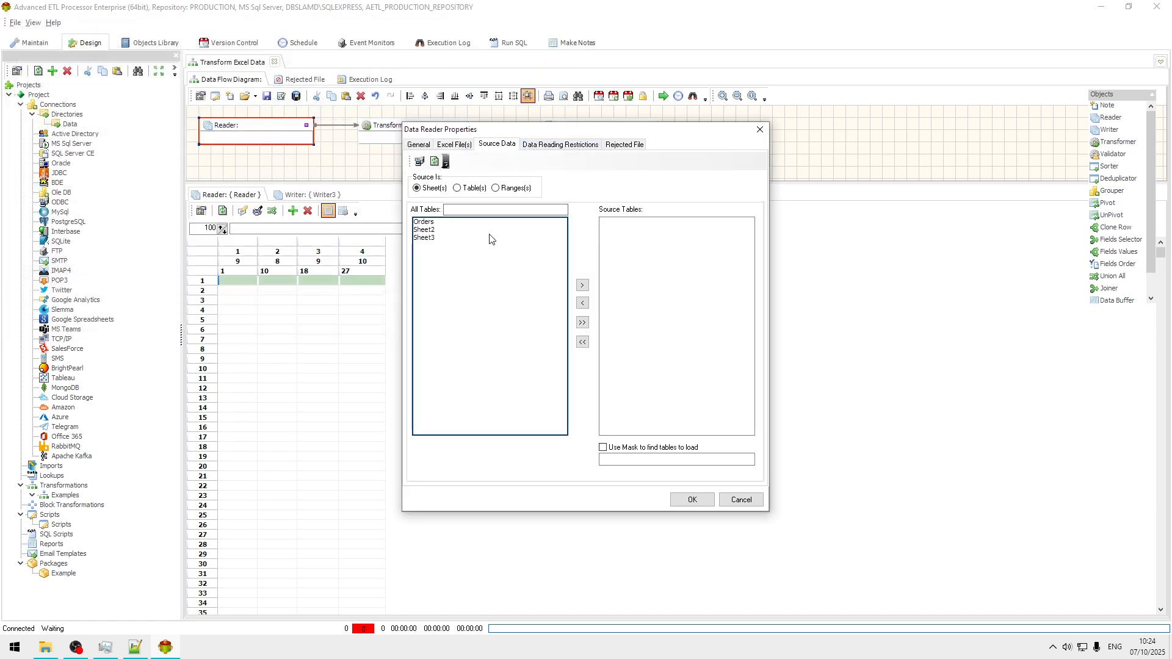
double_click(428, 222)
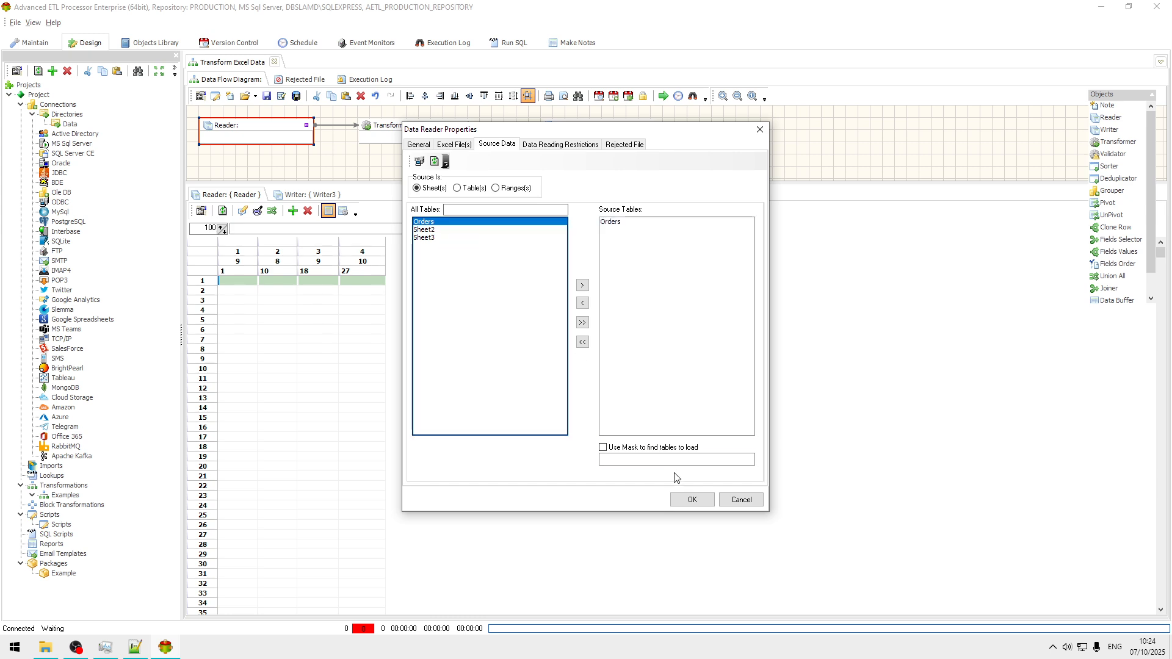
click(693, 500)
Auto-format the Reader's data grid and set its field names from the header row.
right_click(361, 286)
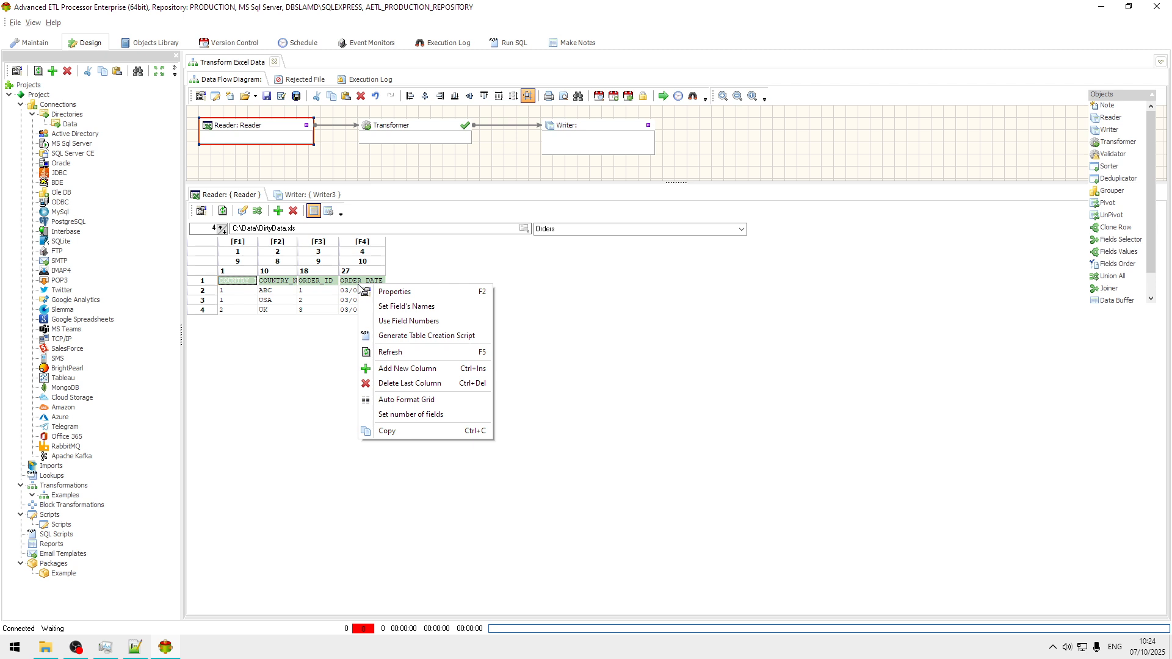
click(429, 400)
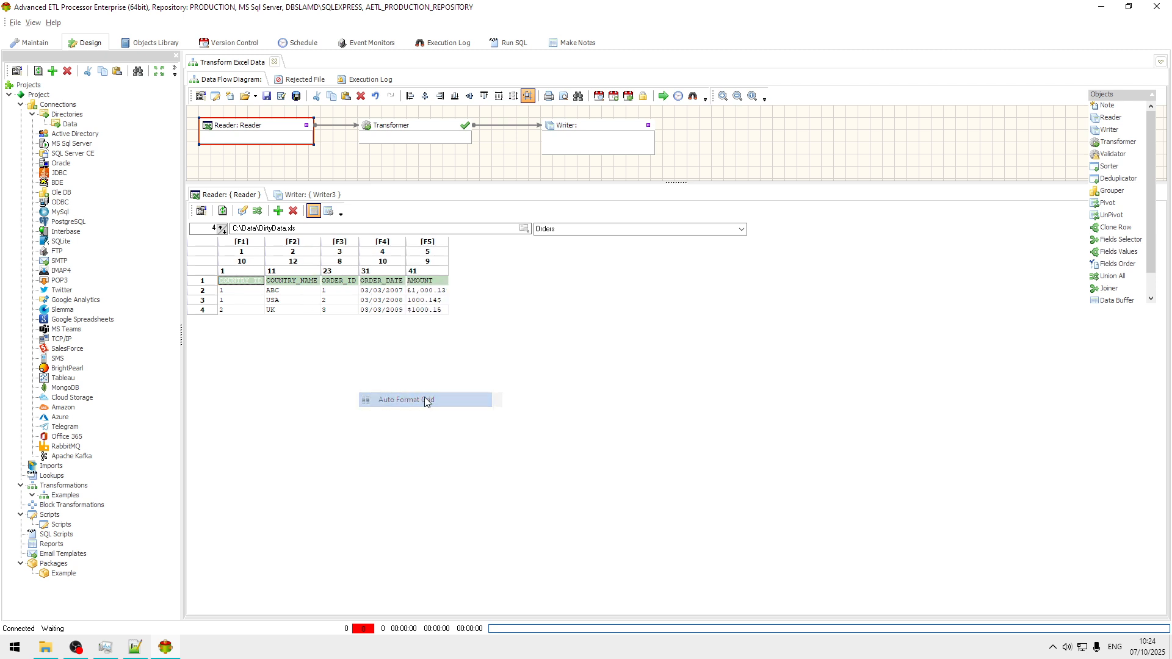
right_click(412, 301)
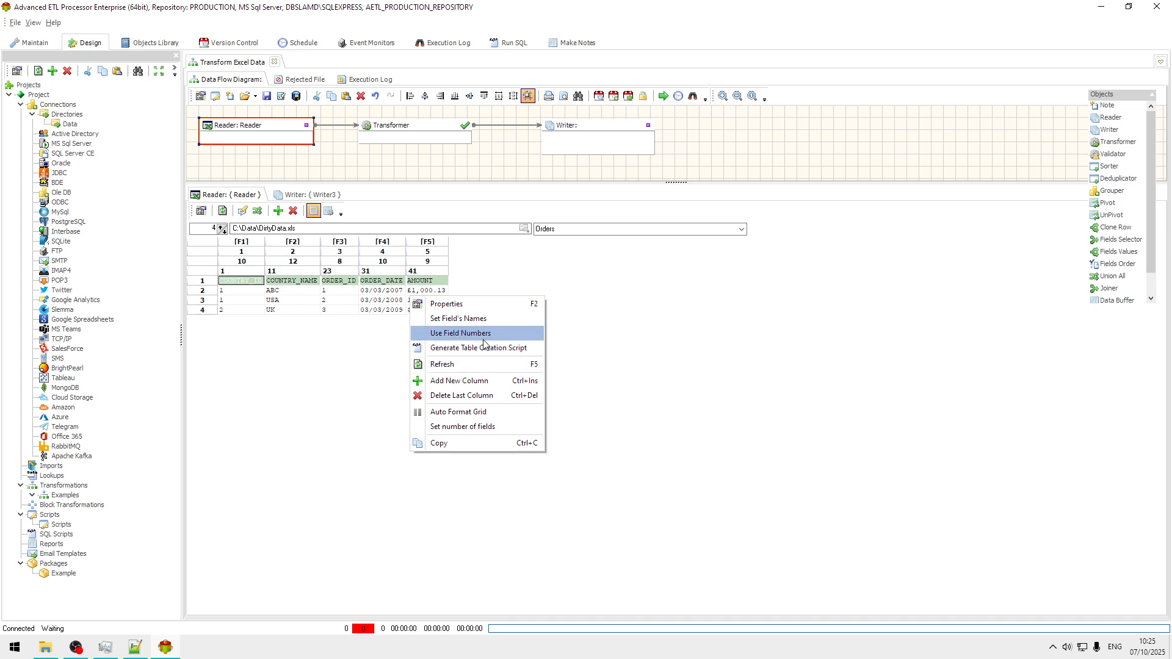
click(486, 319)
click(620, 339)
click(427, 299)
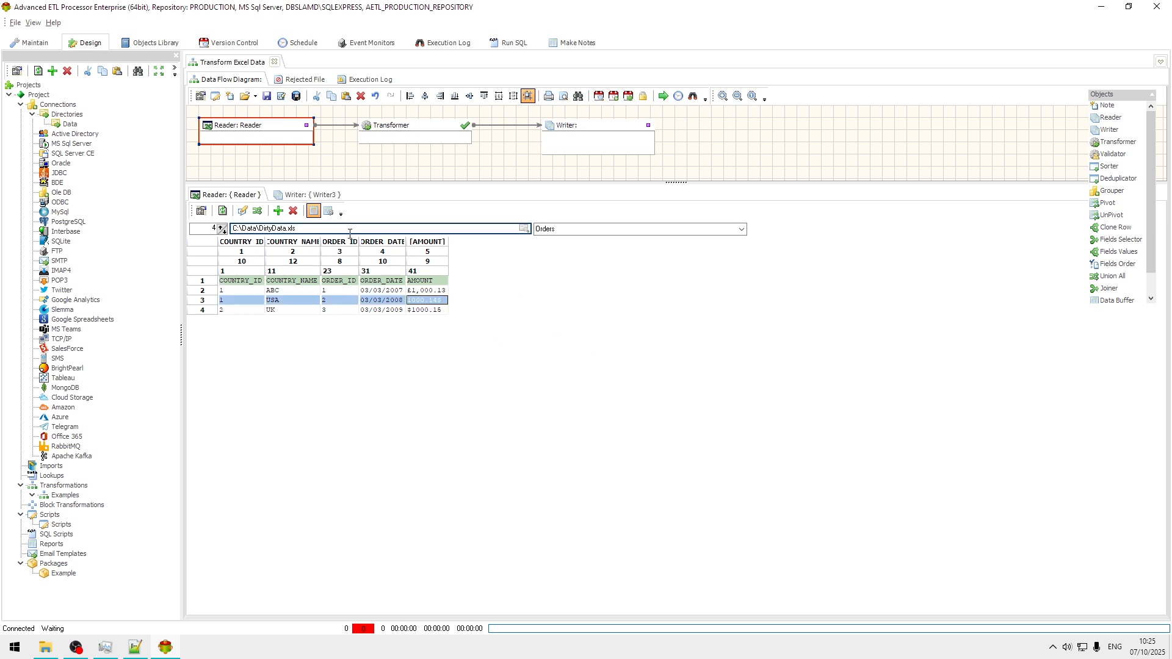
Copy the field definitions from the Reader to Writer3.
click(318, 195)
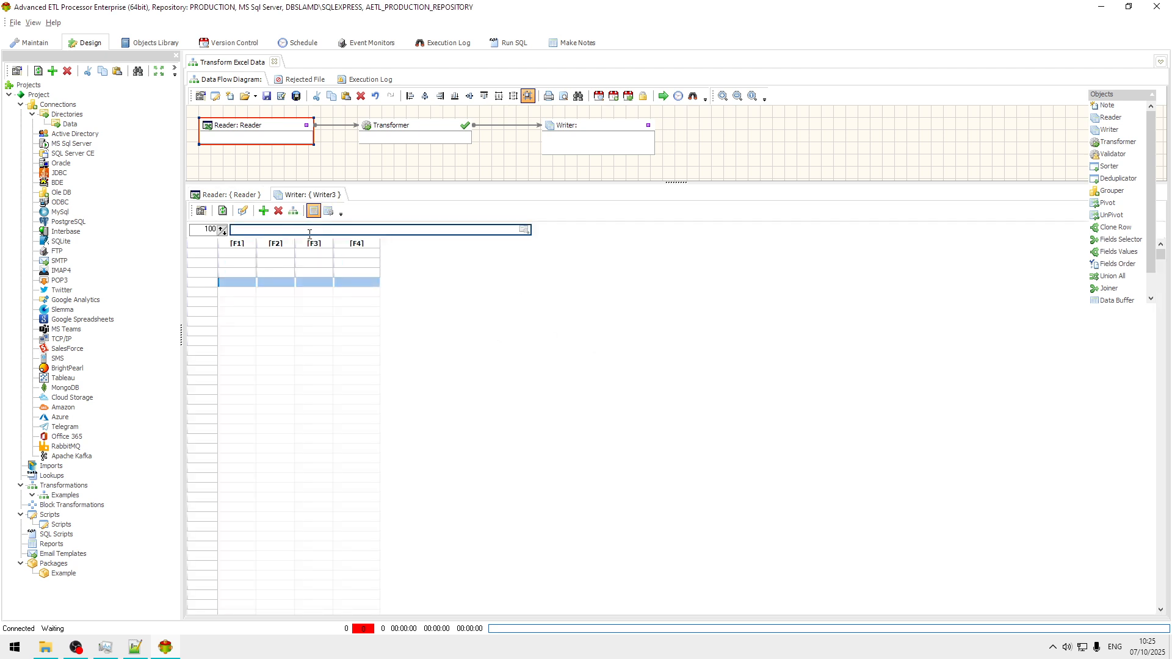
click(294, 212)
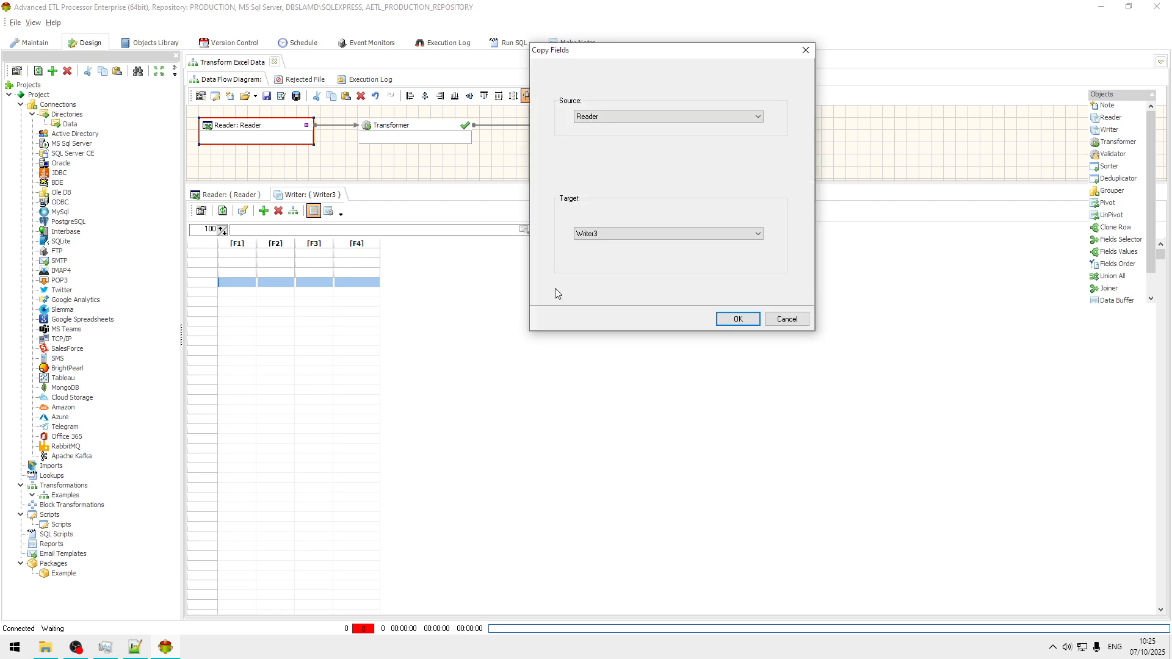
click(739, 319)
Set the Writer's data target type to Excel File with the Data connection.
click(622, 134)
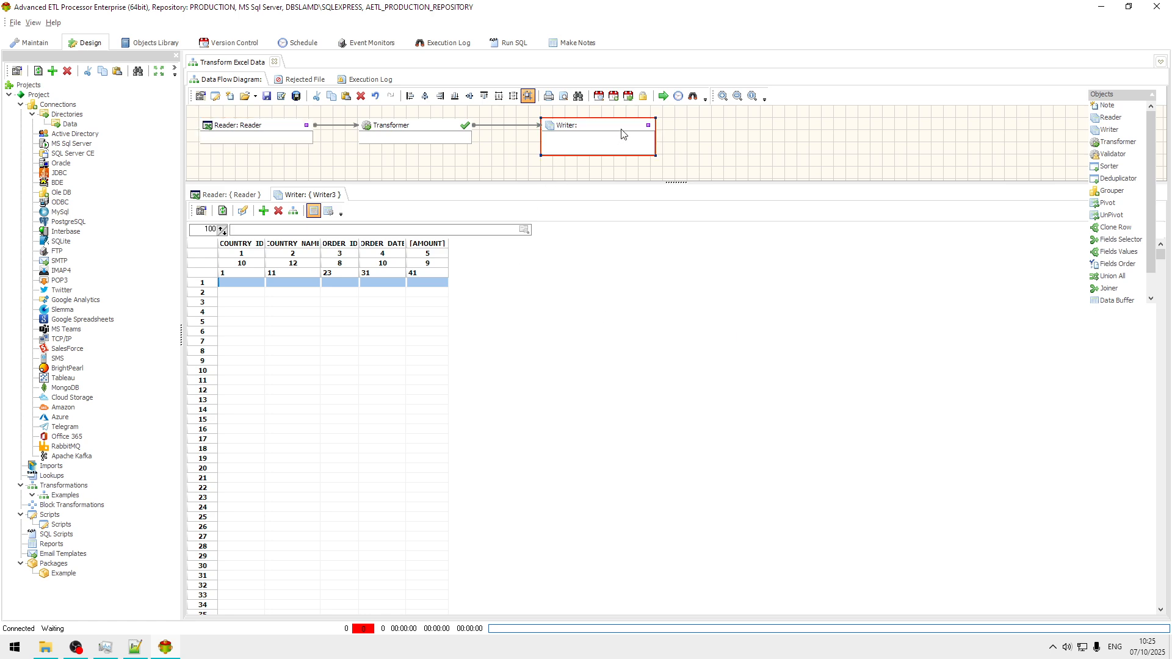
double_click(622, 134)
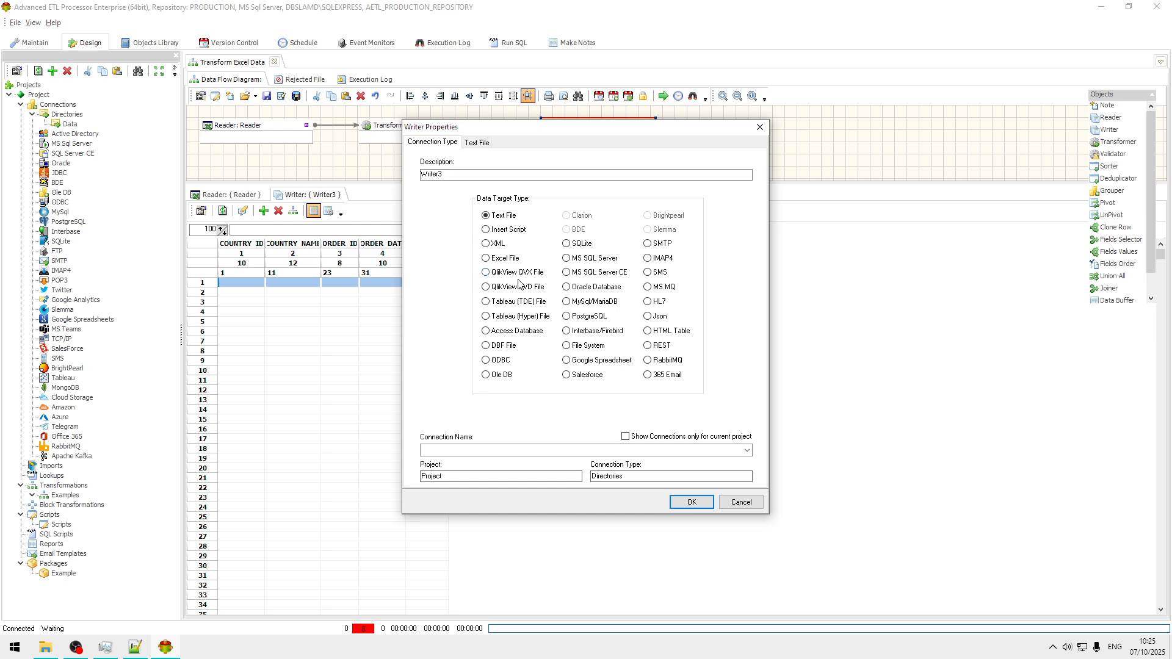
click(512, 259)
click(746, 450)
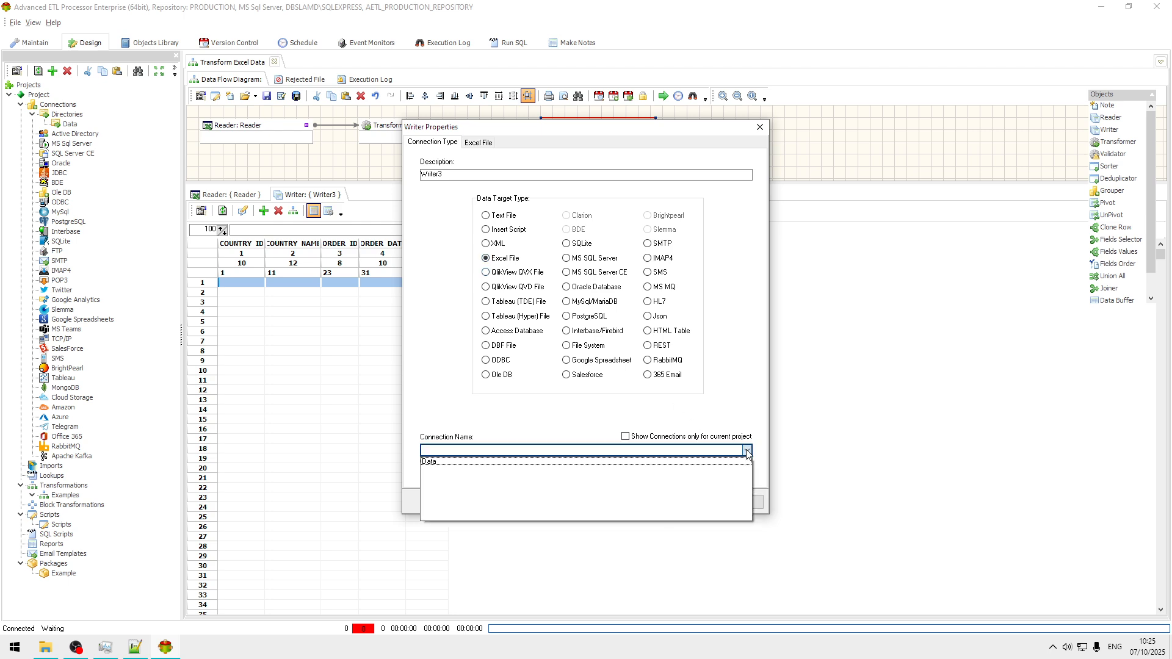
click(480, 463)
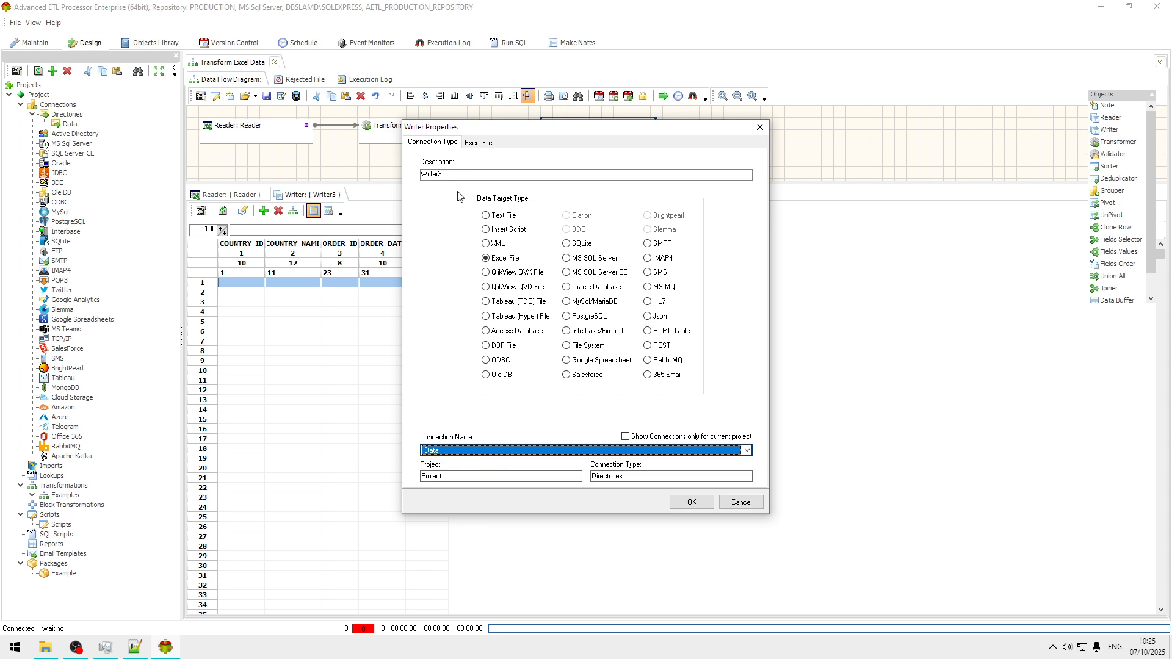
Set the Writer's output file to CleanData.xls in the C:\Data folder.
click(483, 144)
click(745, 195)
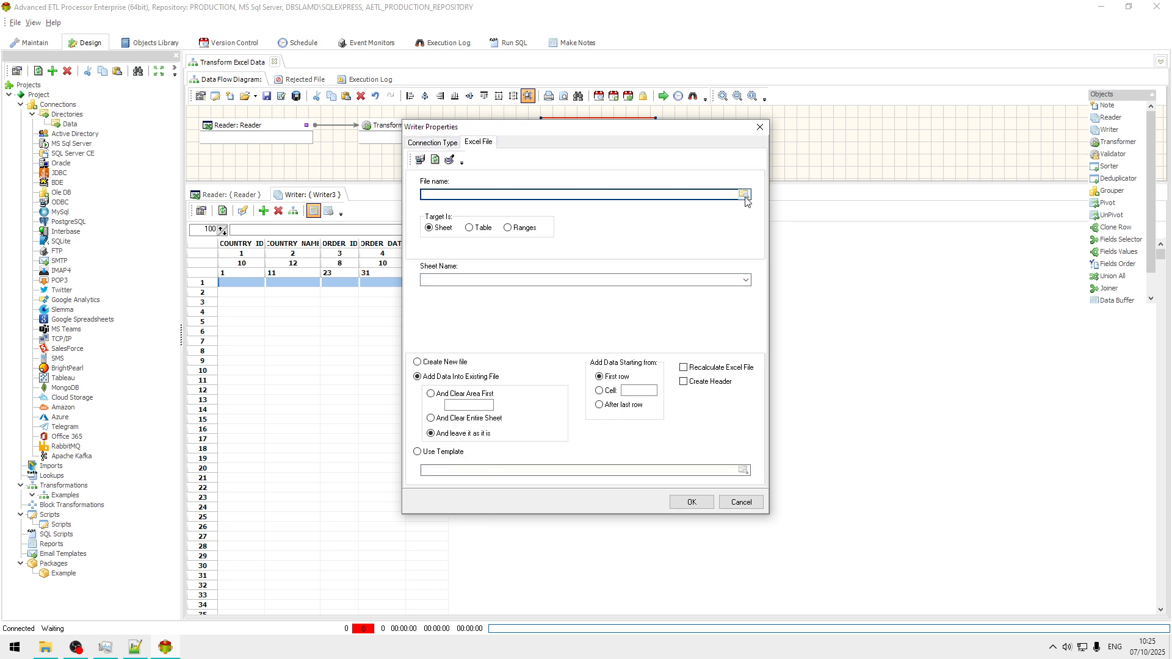
click(745, 195)
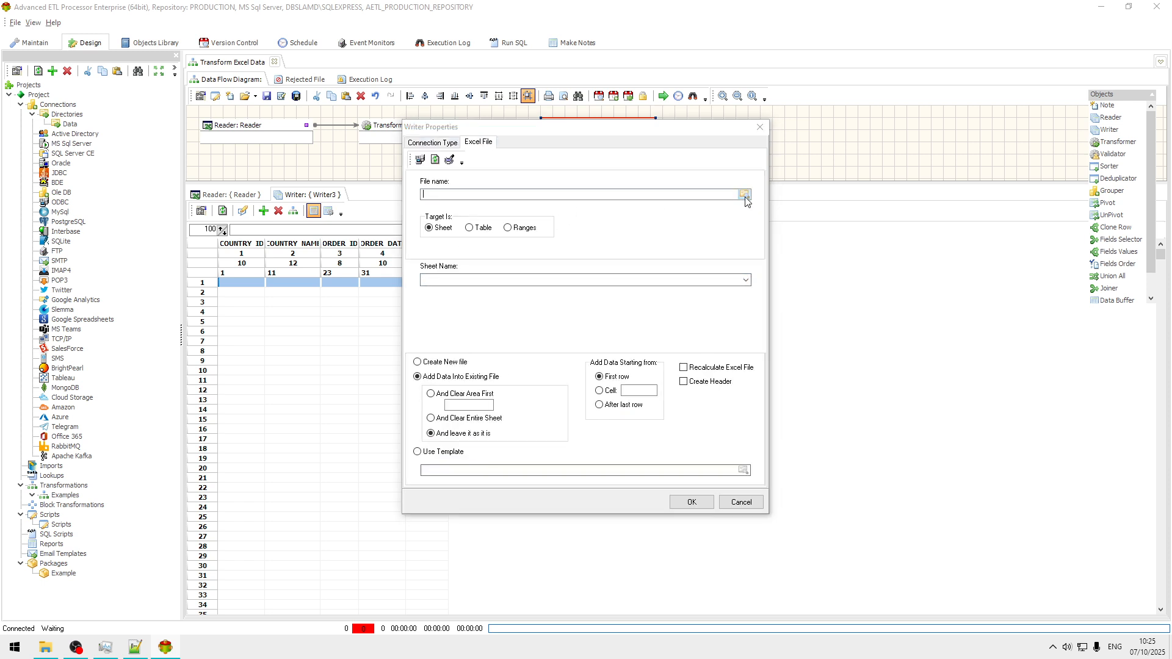
click(155, 116)
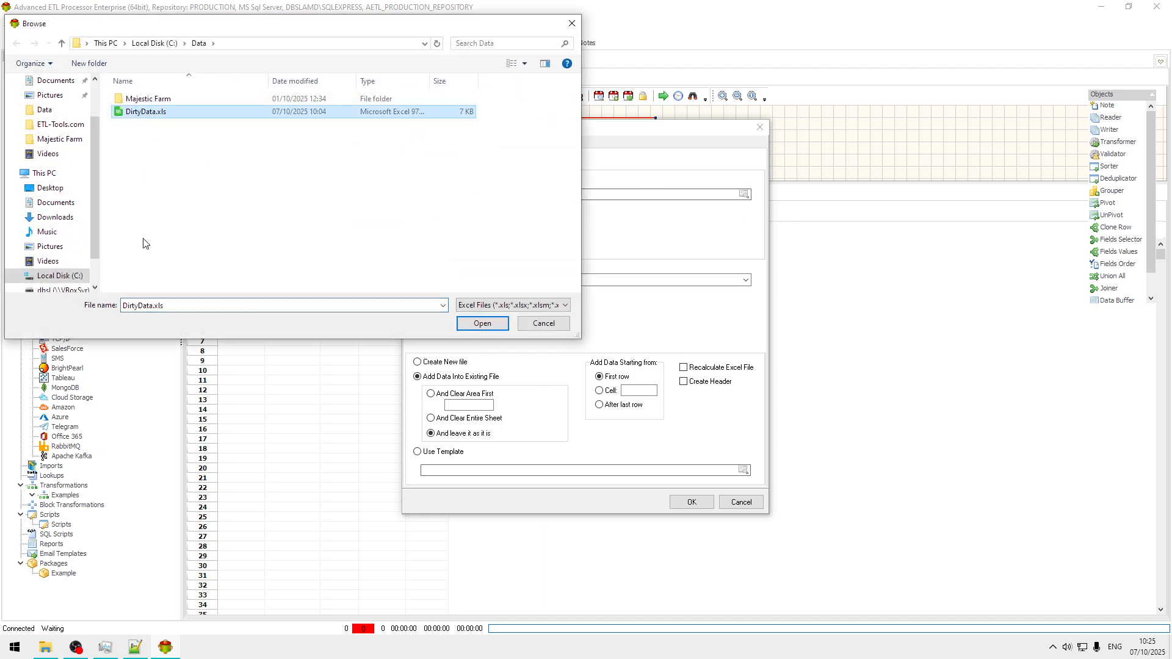
key(Tab)
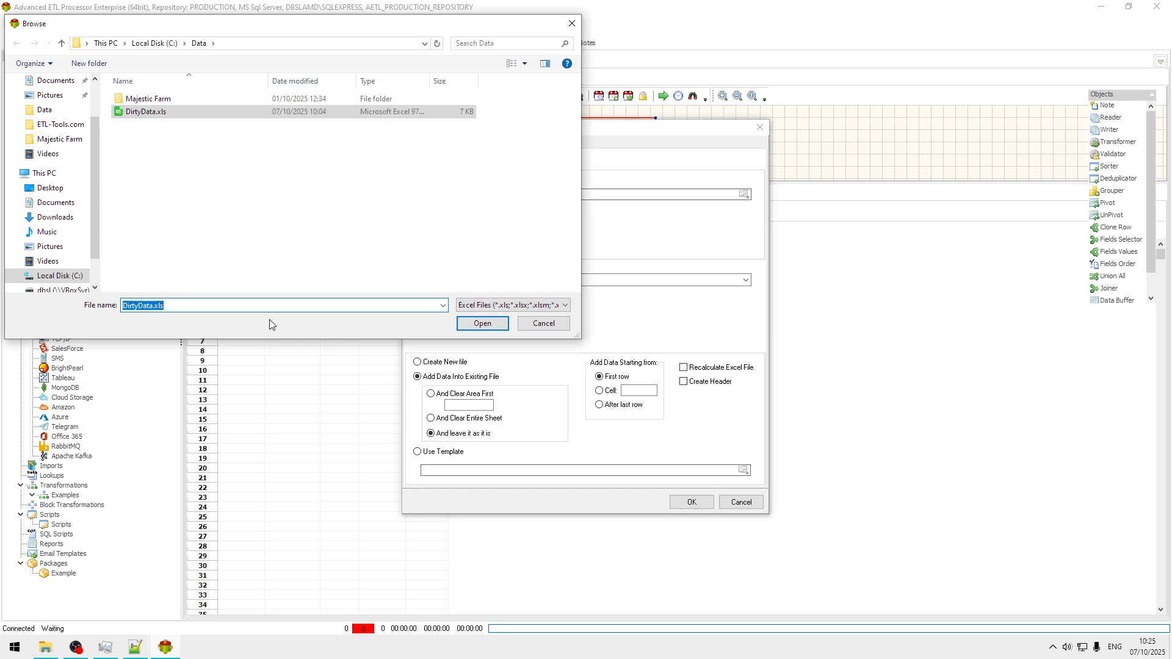
key(Home)
key(Right)
key(Right)
key(Right)
key(BackSpace)
key(BackSpace)
key(BackSpace)
key(BackSpace)
key(BackSpace)
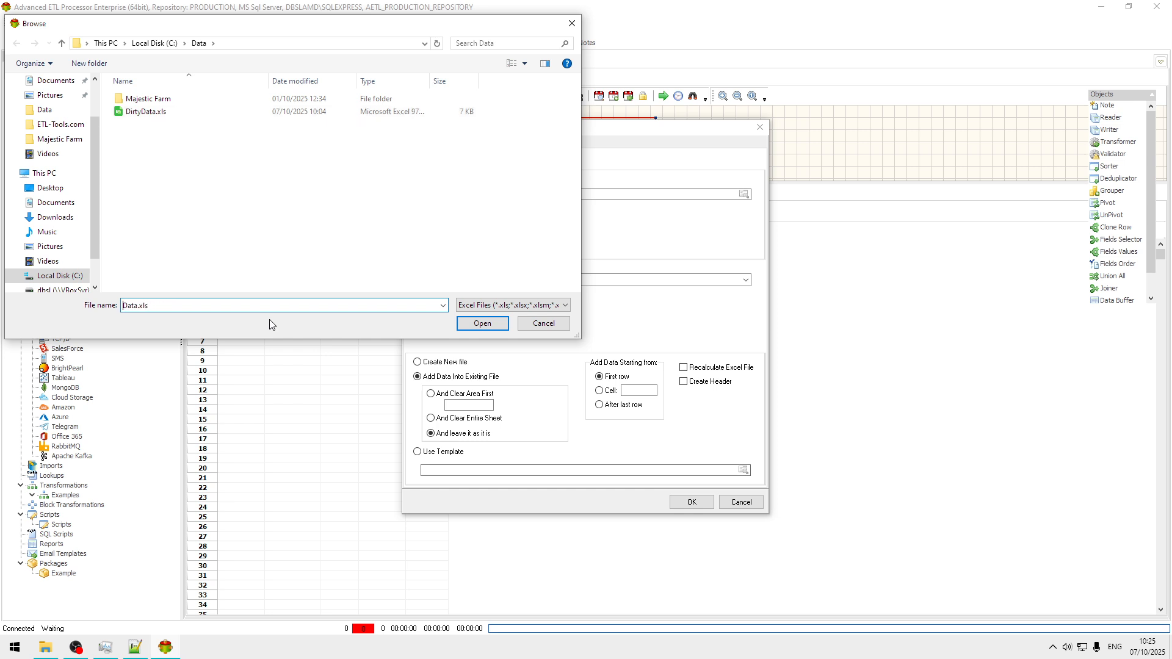
text(Clean)
click(485, 325)
Name the Writer's target sheet Sales, set it to create a new file, and apply the writer properties.
drag(558, 128, 714, 127)
click(615, 278)
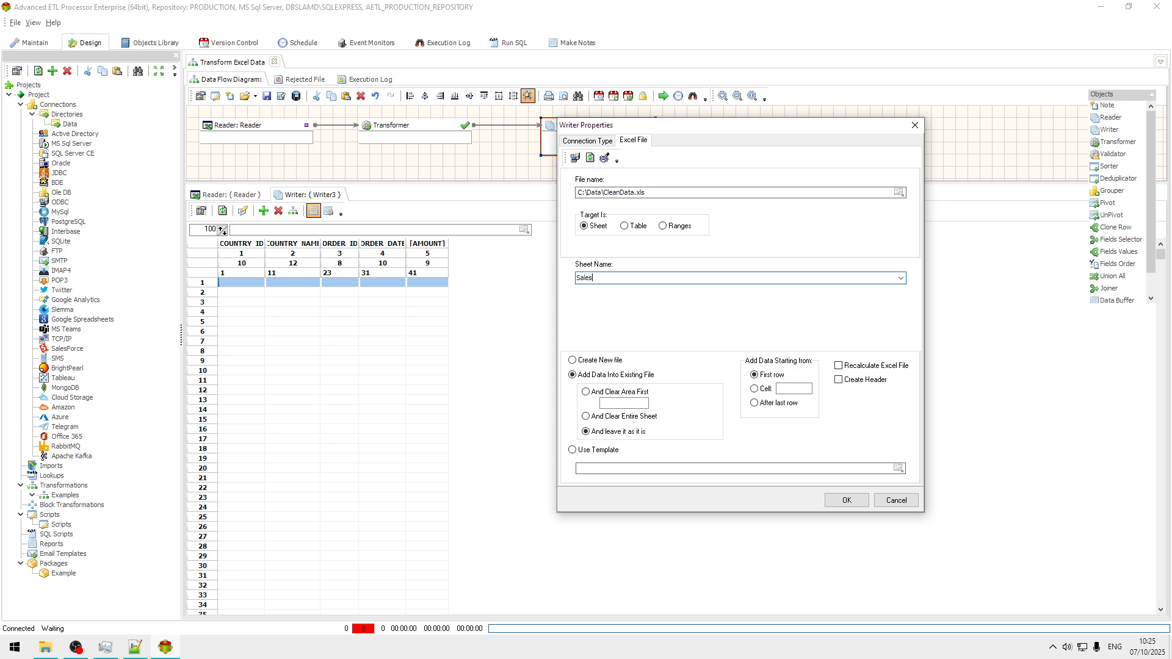
click(597, 361)
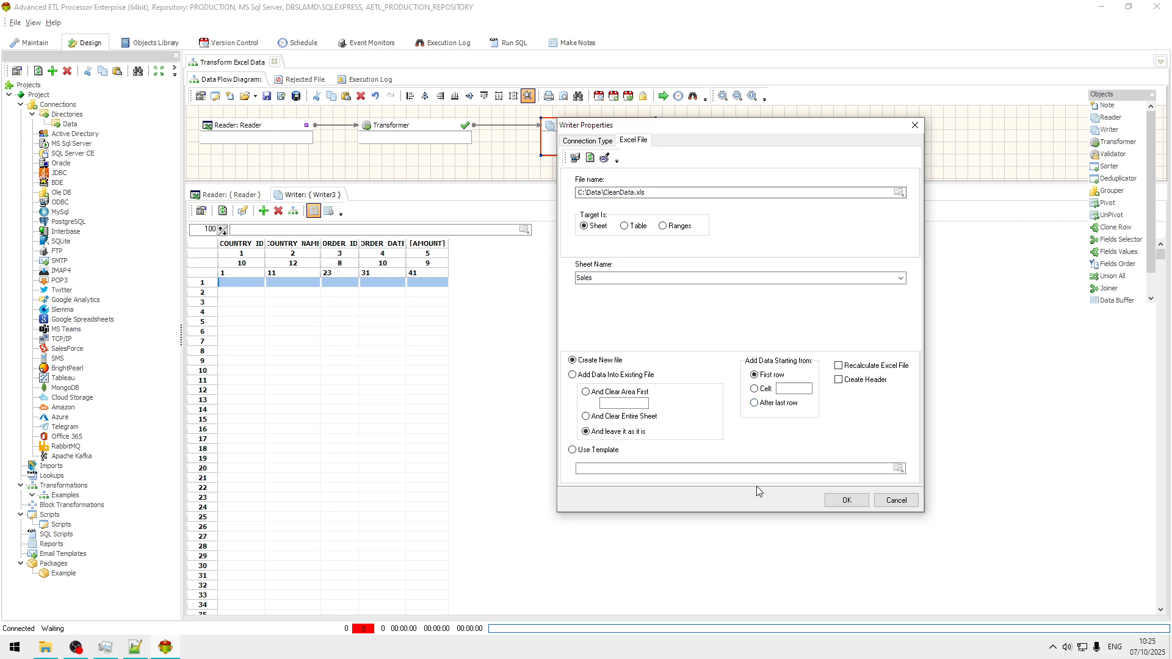
click(846, 501)
click(387, 345)
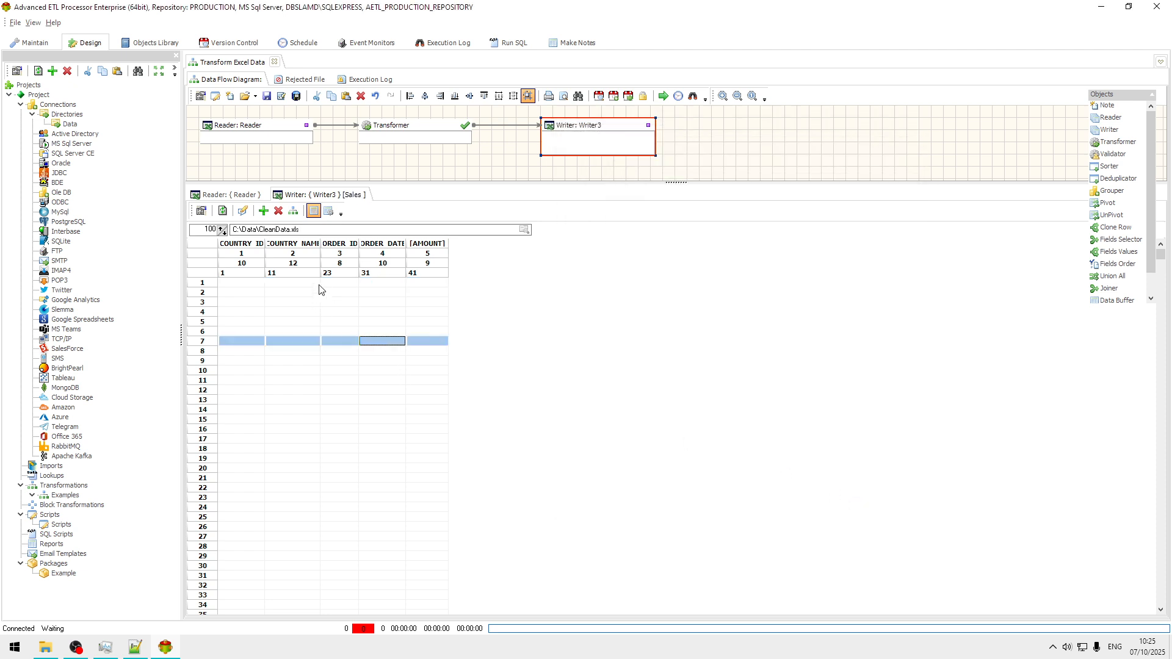
Open the Transformer and auto-map all source fields to the target fields by field position.
click(246, 196)
double_click(414, 136)
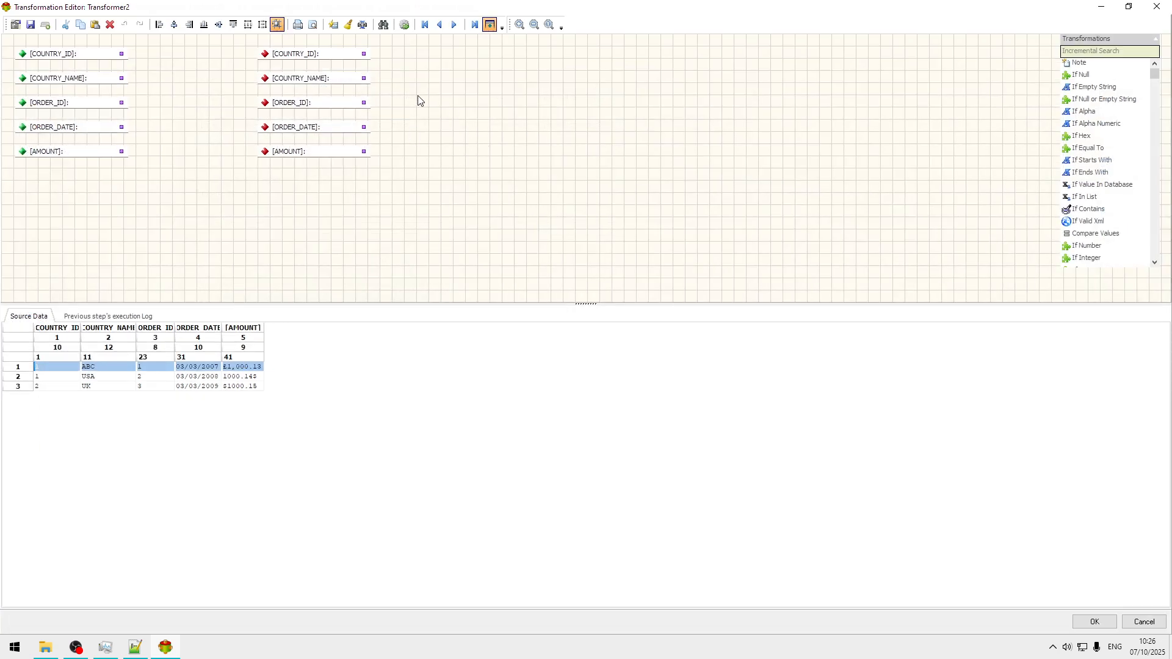
click(334, 25)
click(696, 300)
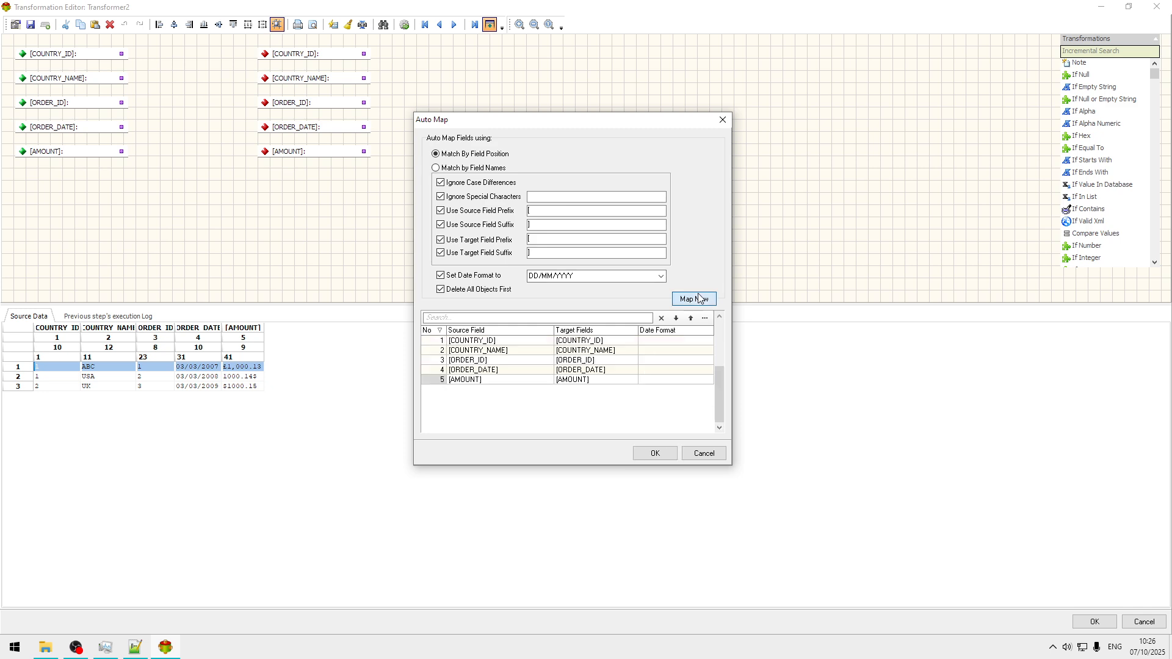
click(655, 453)
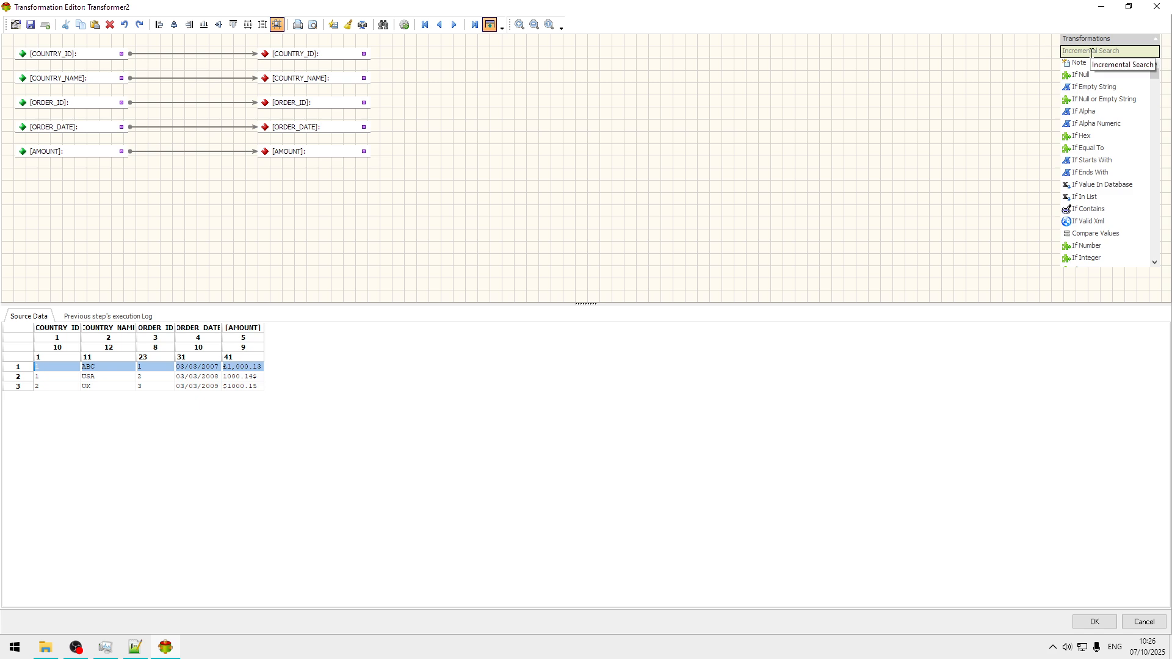
text(endur)
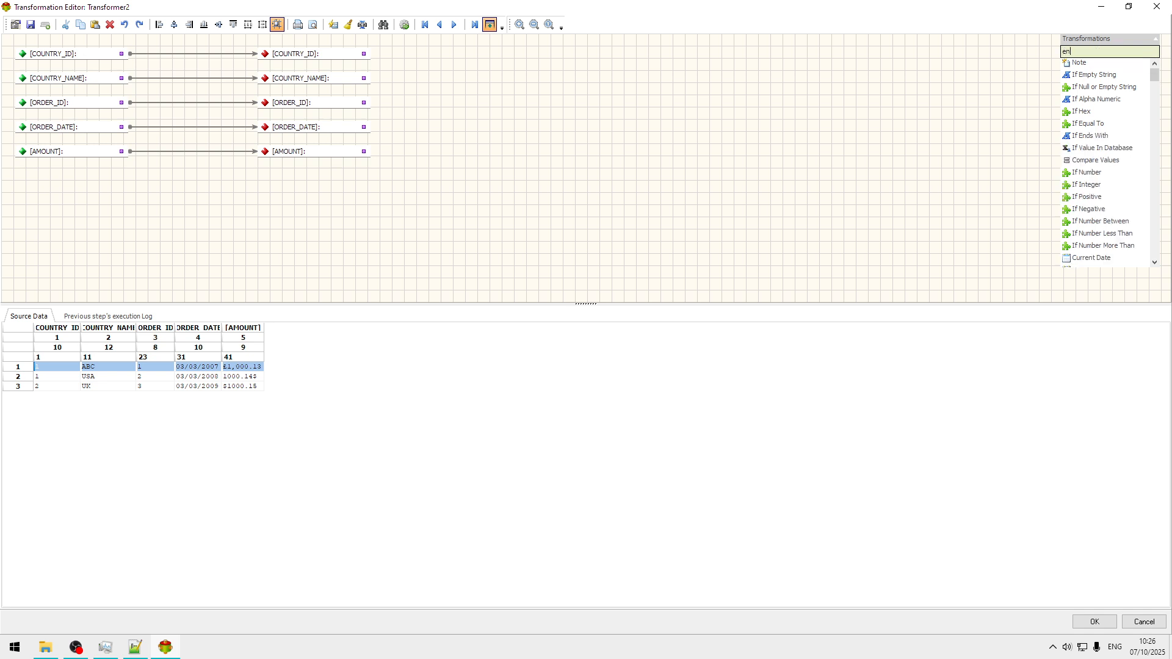
key(BackSpace)
key(BackSpace)
key(BackSpace)
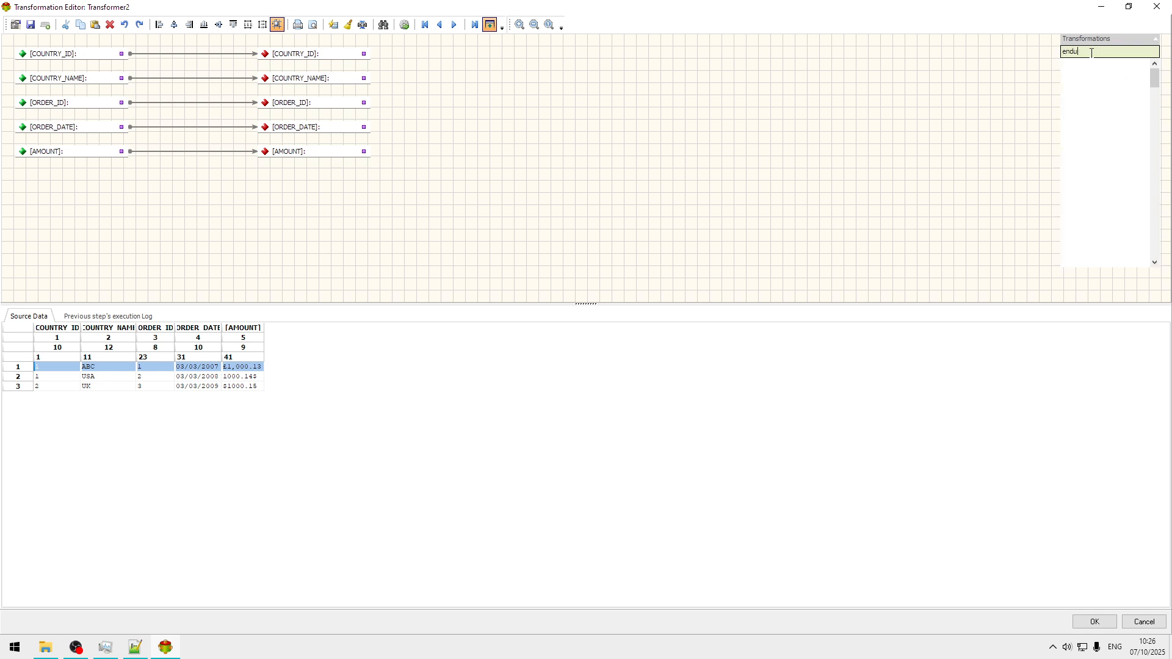
text(sur)
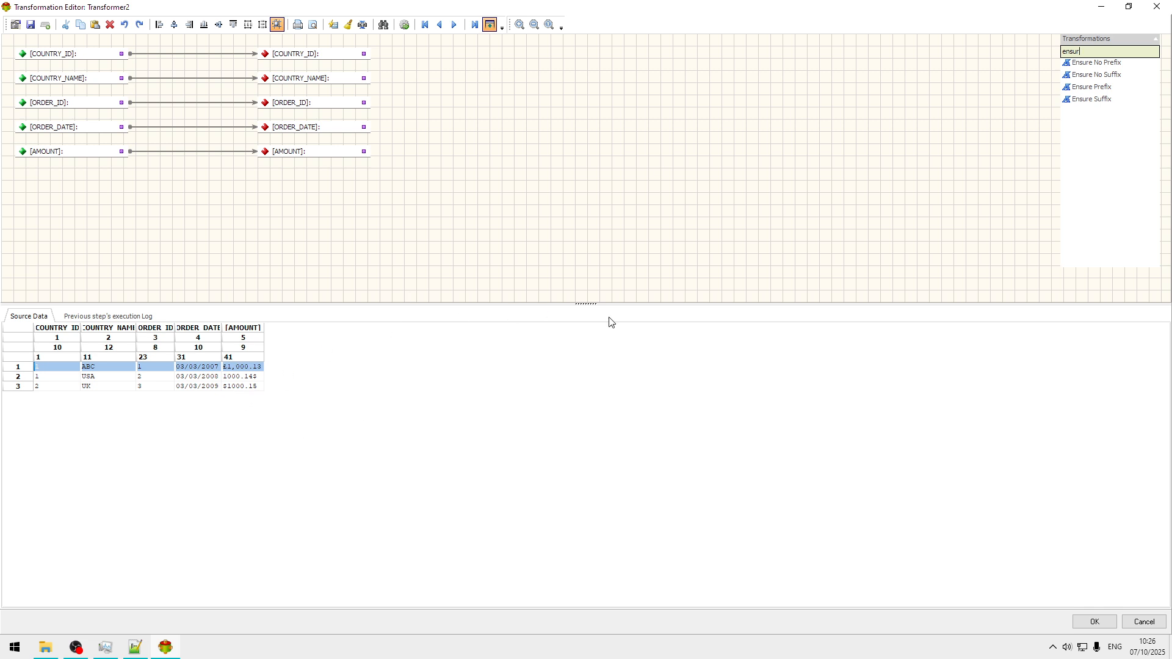
Find the Delete Characters transformation and place it on the canvas just below the AMOUNT mapping.
drag(1125, 55, 972, 62)
text(dele)
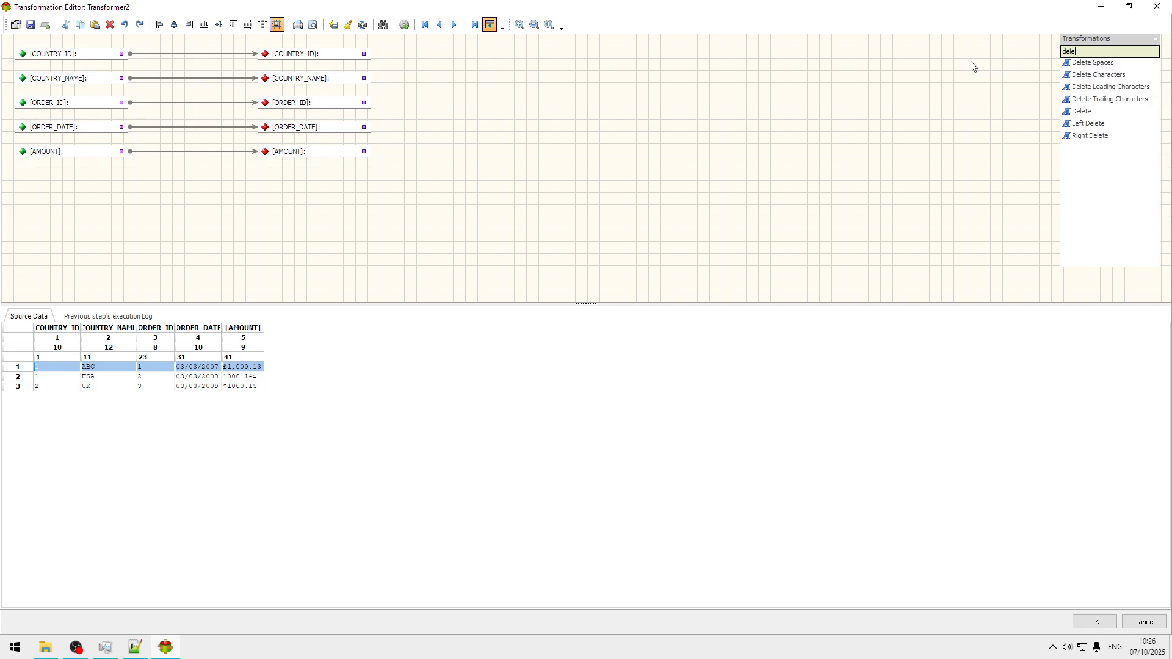
click(1120, 76)
drag(506, 193, 220, 184)
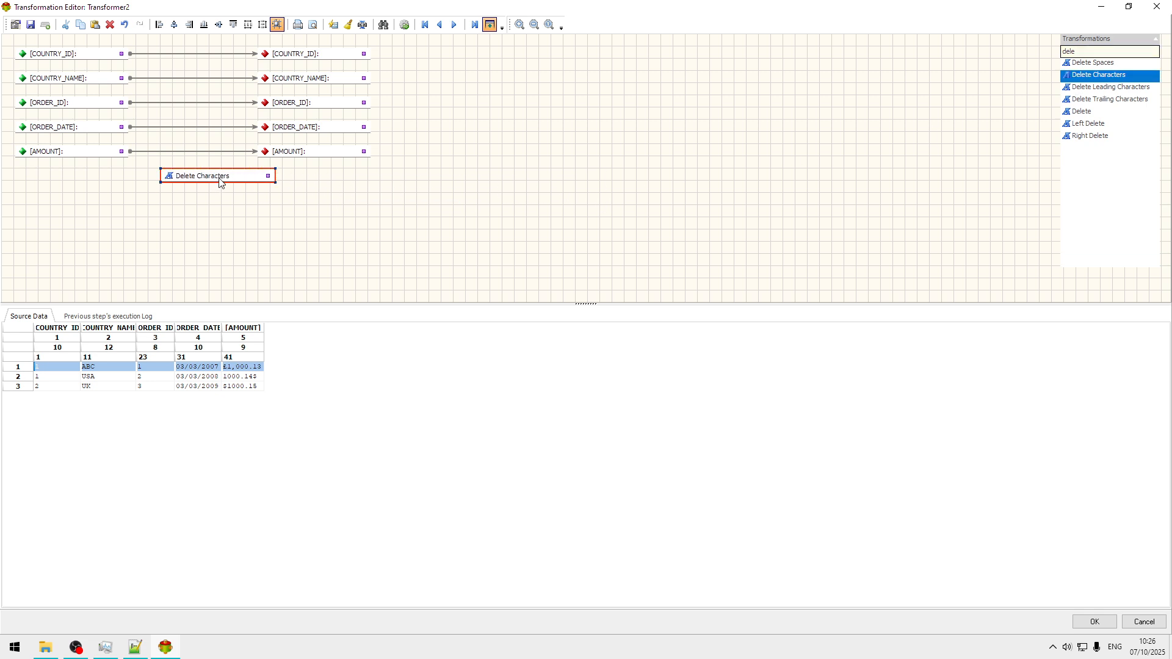
Make room before the AMOUNT target field and wire Delete Characters between the source and target AMOUNT fields, aligned in their row.
drag(323, 155, 362, 156)
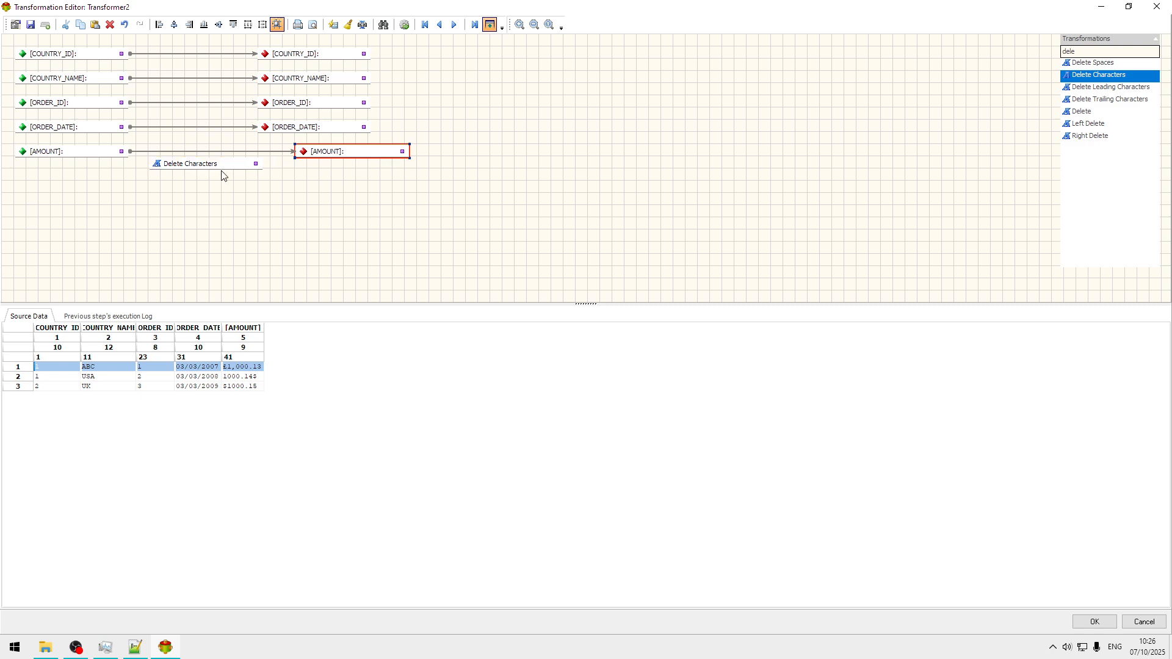
drag(123, 153, 160, 172)
drag(256, 163, 301, 150)
drag(221, 164, 233, 163)
Set the Delete Characters transformation to remove the pound sign, dollar sign and comma (£$,).
double_click(224, 160)
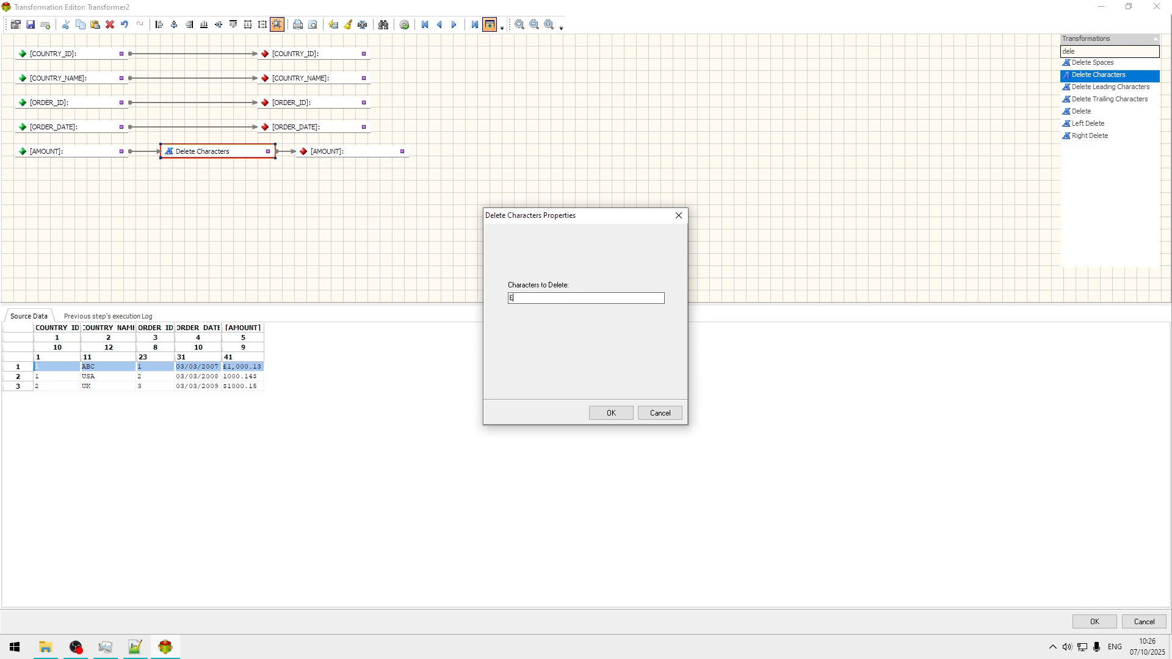
text(£$,)
click(621, 416)
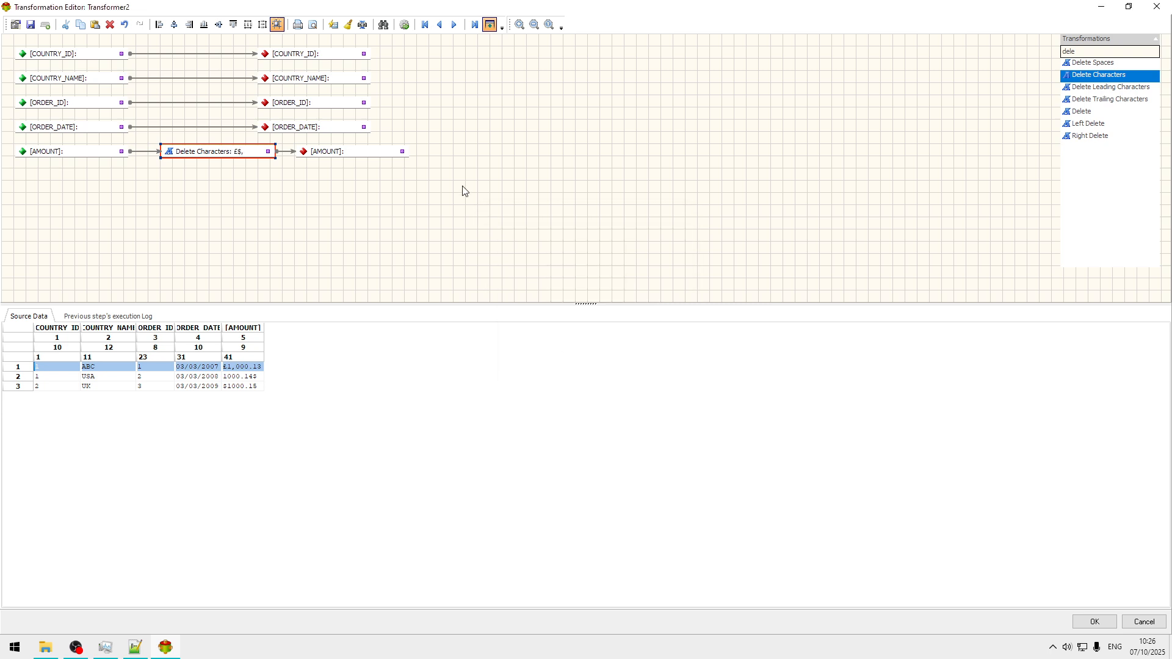
Preview the transformation with live data and check the cleaned AMOUNT for each of the three source records.
click(404, 25)
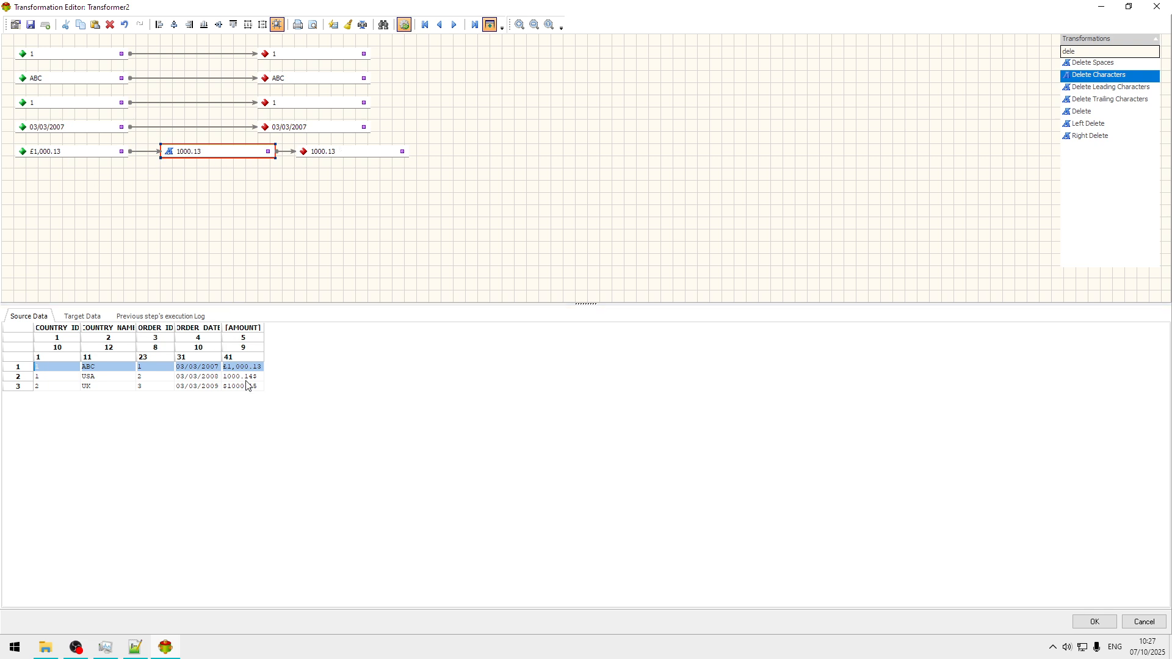
click(245, 380)
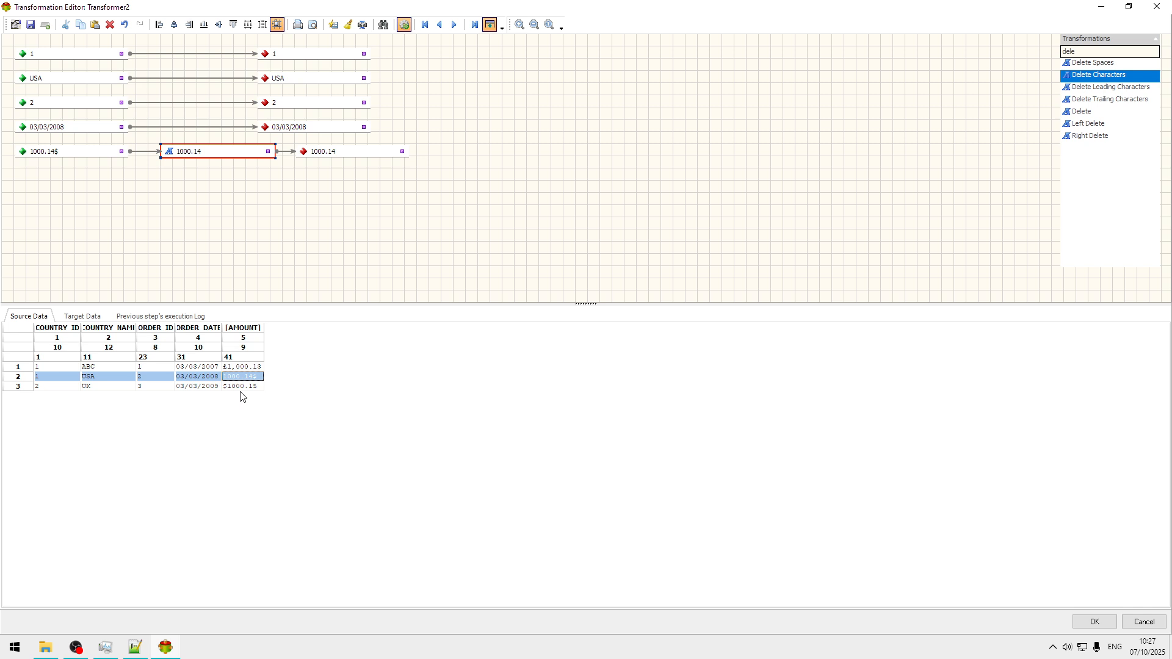
click(243, 387)
click(246, 377)
click(246, 366)
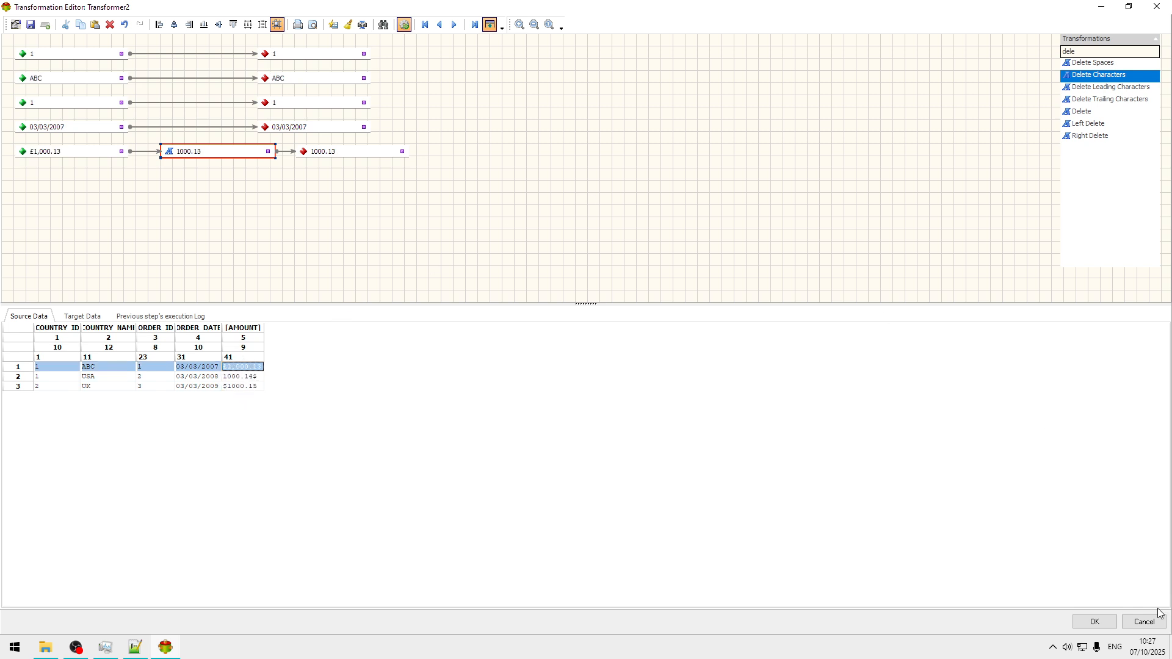
Apply the transformer changes, run the whole Transform Excel Data transformation, and dismiss its execution log.
click(1095, 622)
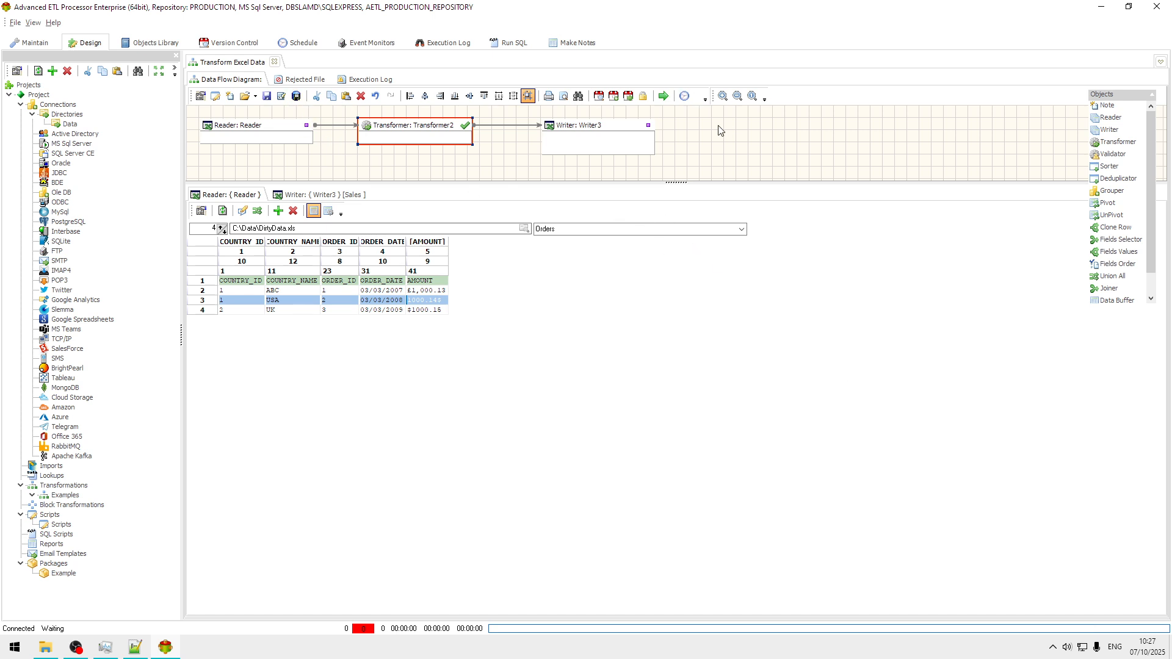
click(664, 96)
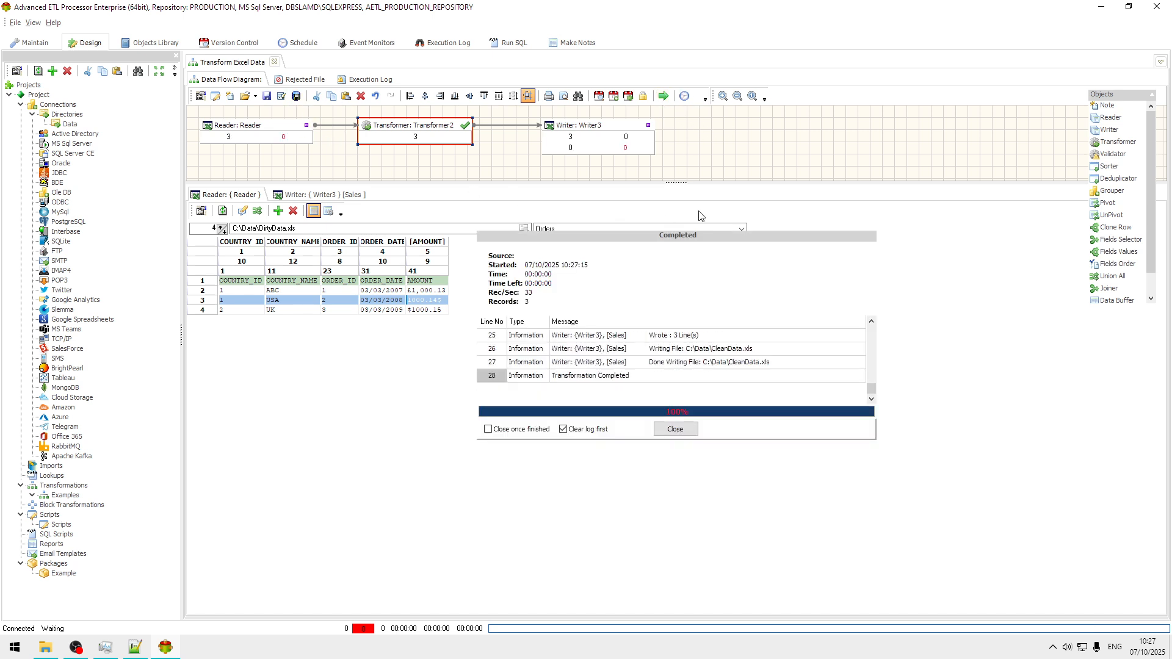
click(675, 429)
Reload the Writer's data from CleanData.xls and examine the AMOUNT value in each written row.
click(354, 194)
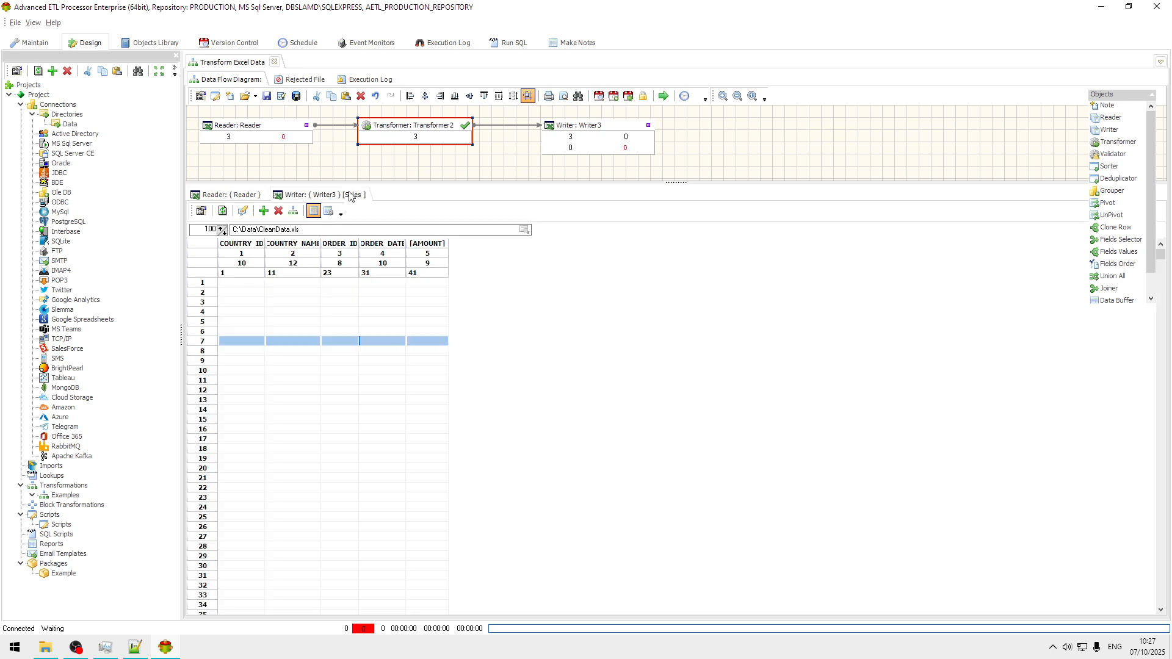
click(224, 210)
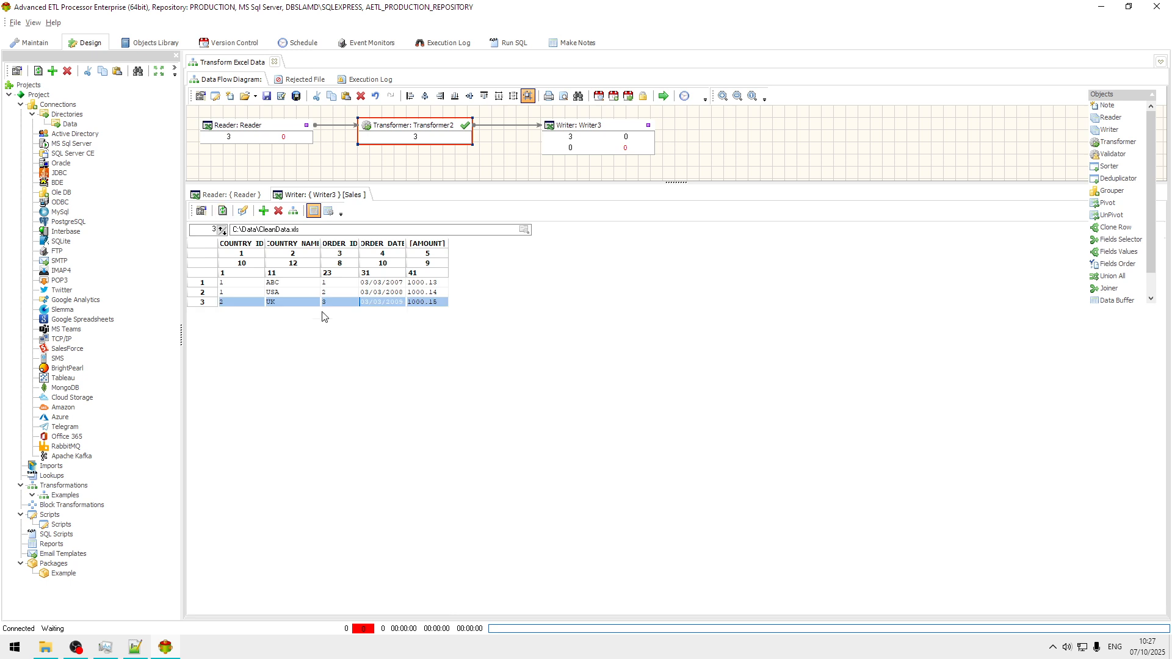
click(299, 283)
click(418, 292)
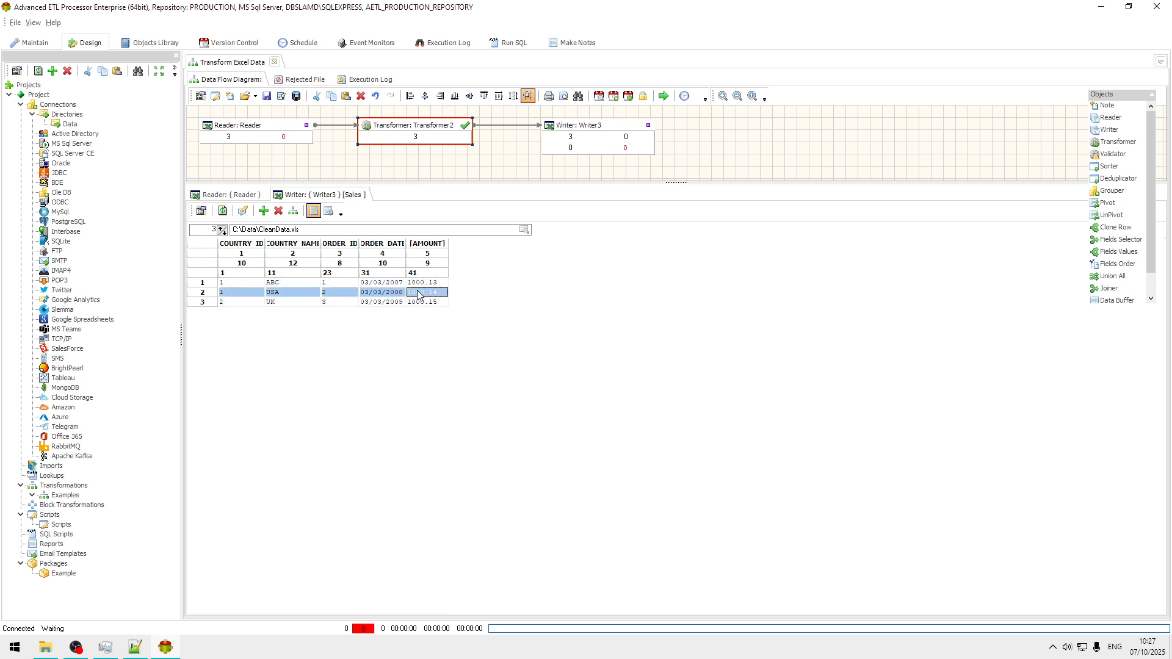
click(425, 302)
click(427, 287)
click(427, 304)
click(436, 295)
click(436, 284)
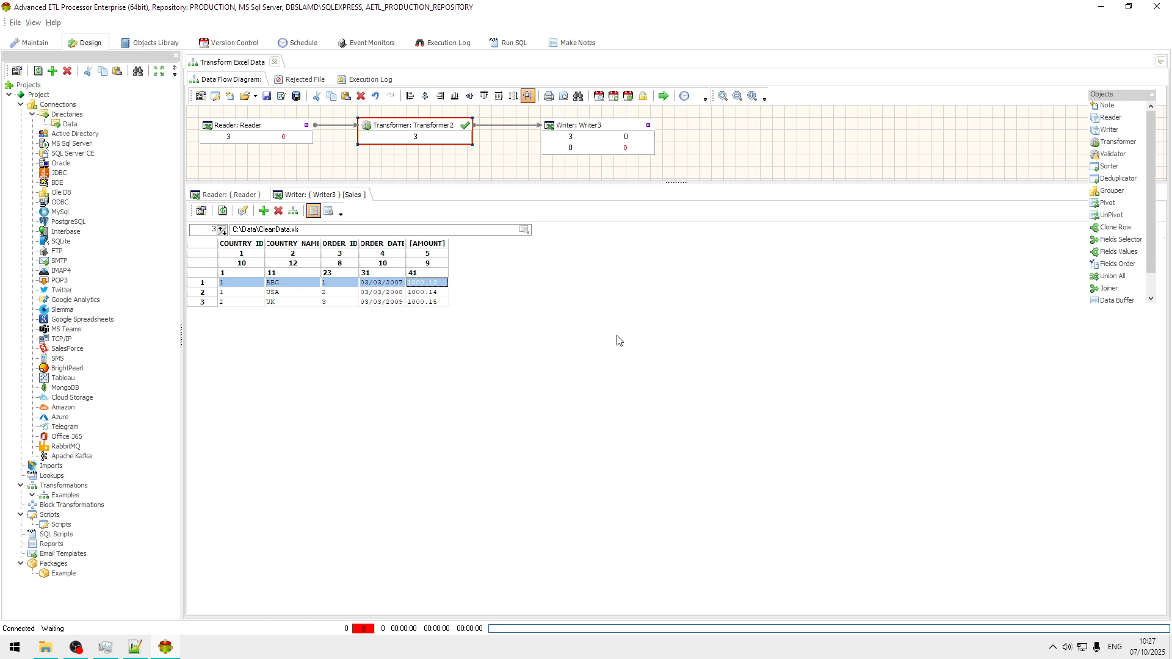
click(249, 655)
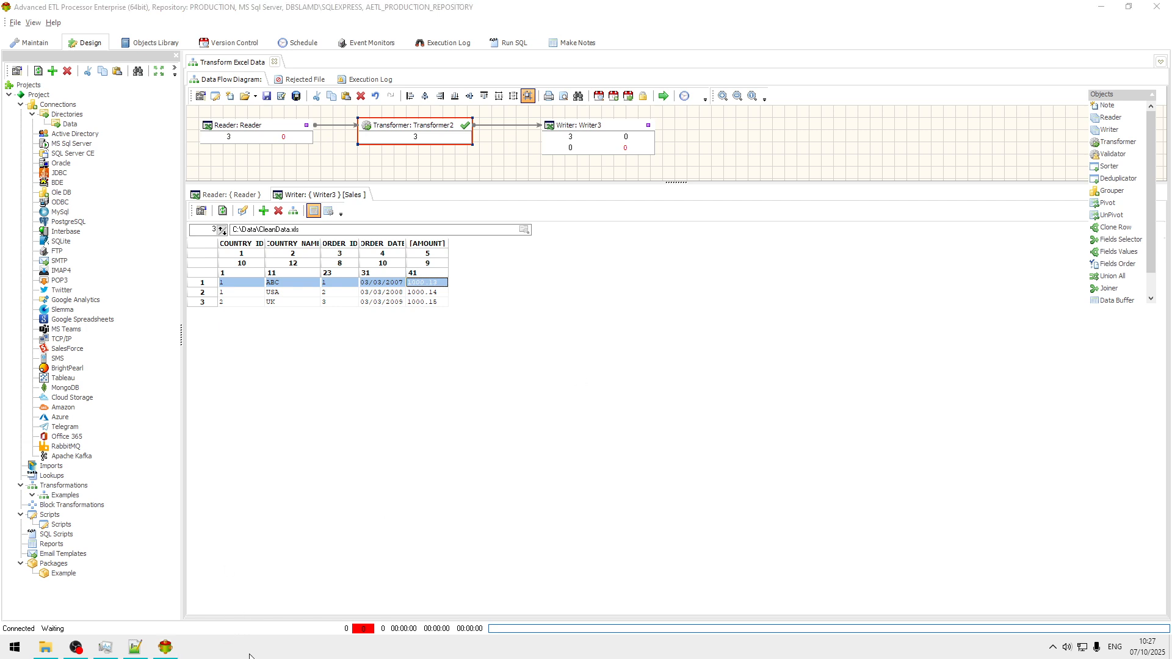